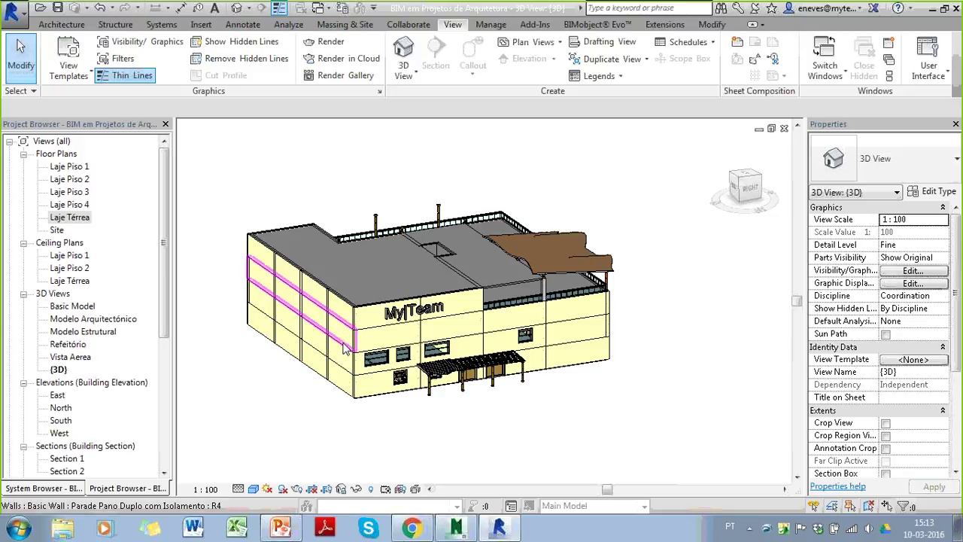
# - Set the Comments of the side facade wall based on Laje Piso 2 to P3-AO
pyautogui.click(344, 347)
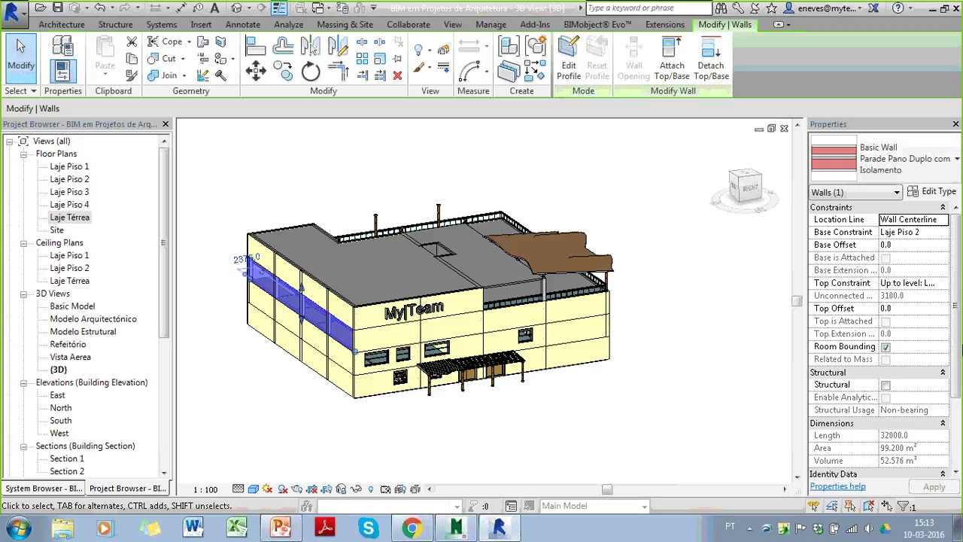
pyautogui.scroll(-3, 959, 328)
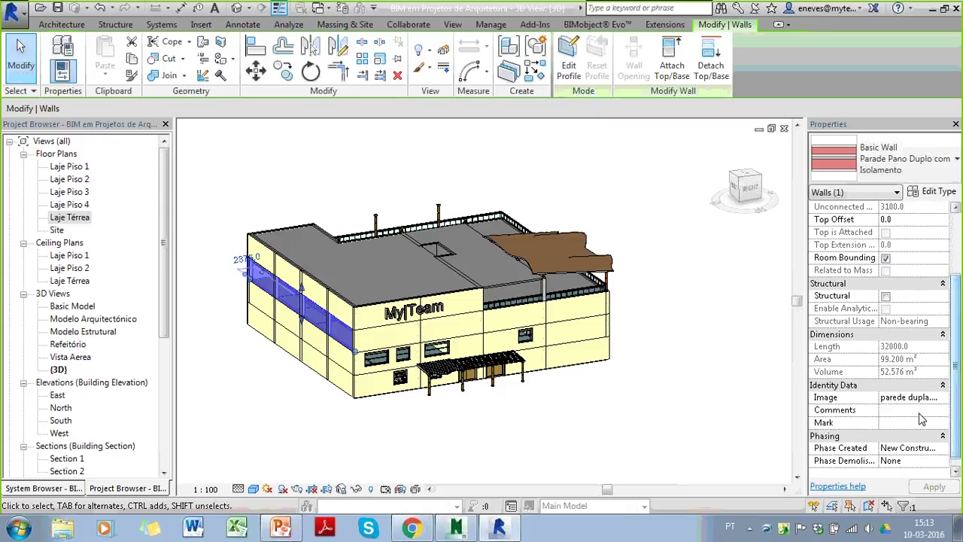
pyautogui.click(900, 409)
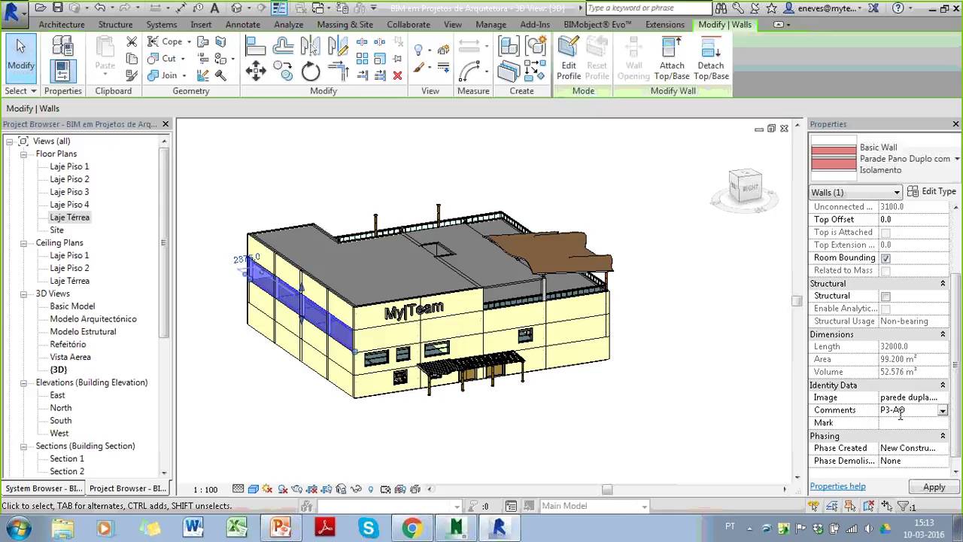
pyautogui.click(664, 413)
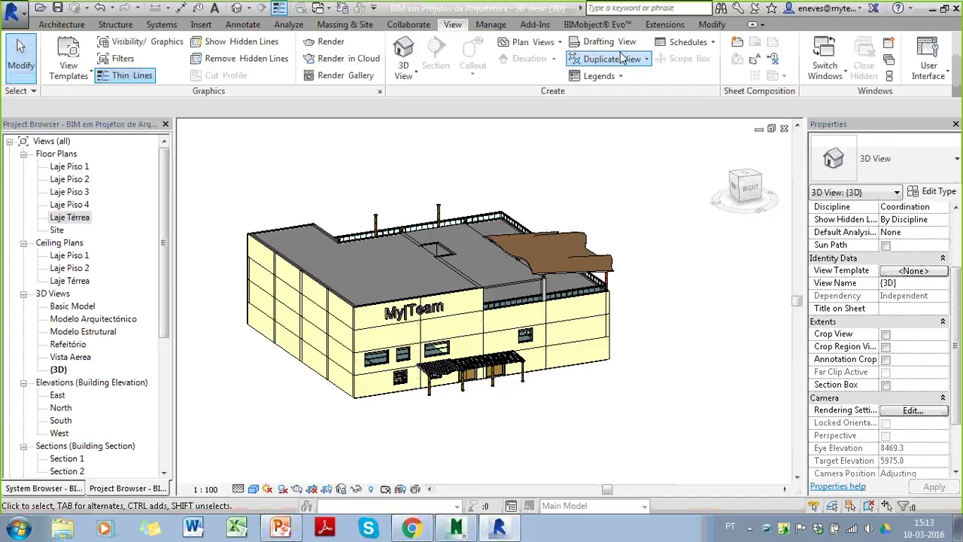
# - Create a new material takeoff for the Walls category, keeping the name Wall Material Takeoff and the New Construction phase
pyautogui.click(677, 47)
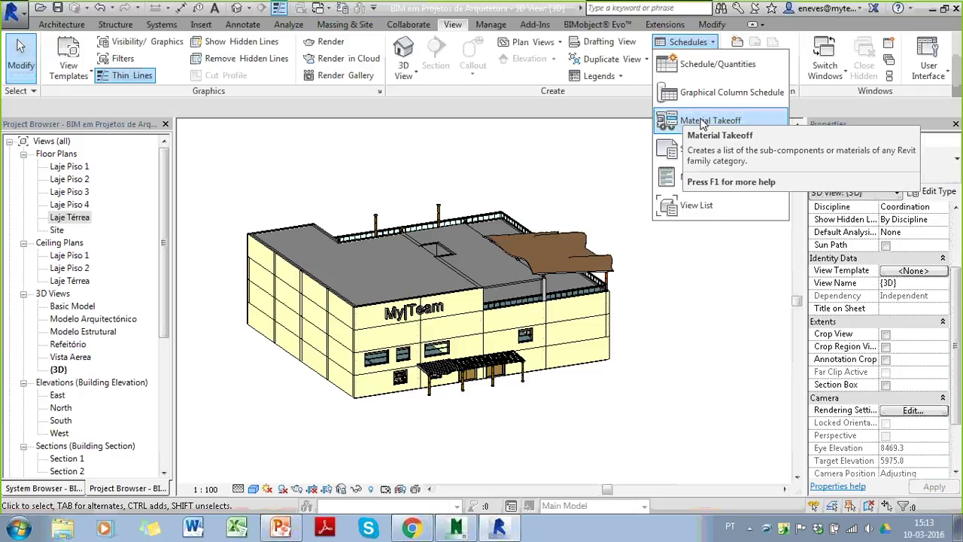
pyautogui.click(623, 397)
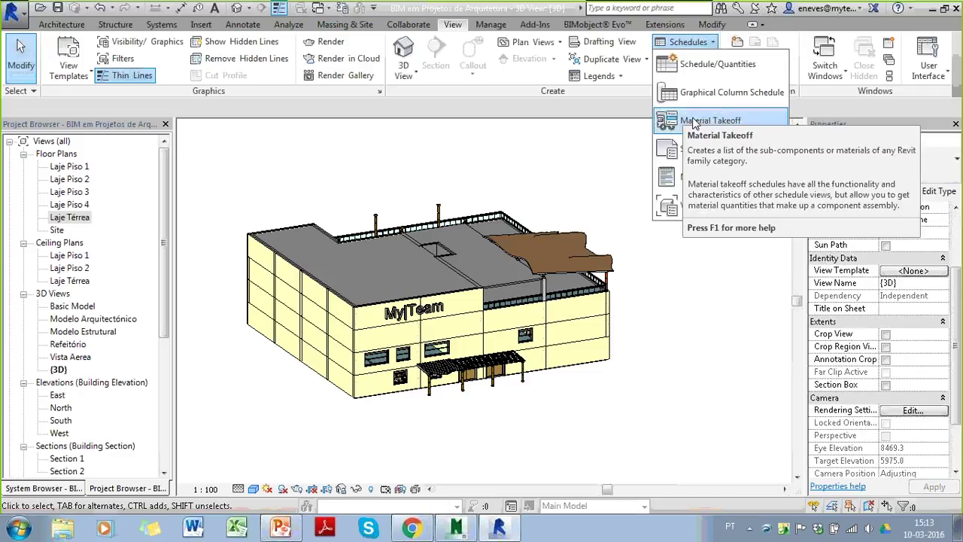
pyautogui.click(693, 121)
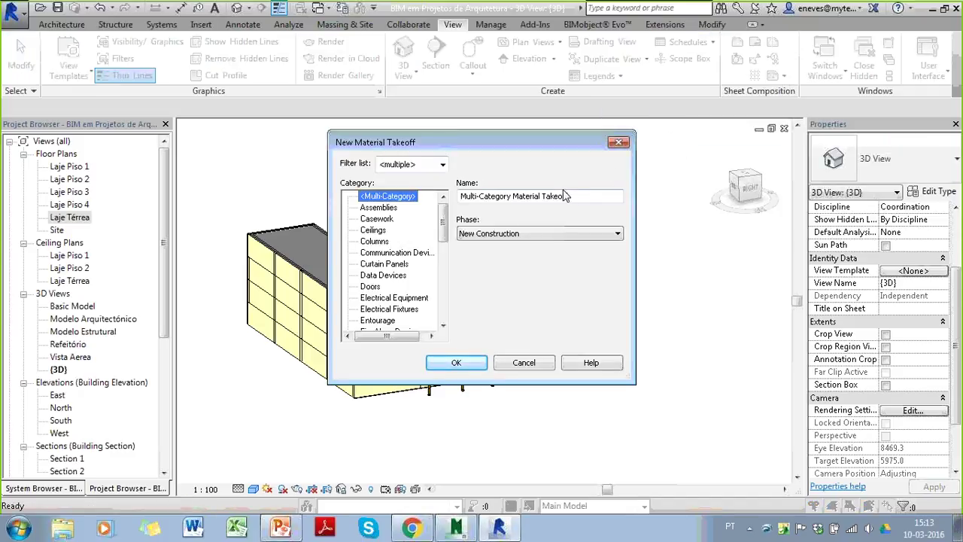
pyautogui.moveTo(444, 228); pyautogui.dragTo(445, 250)
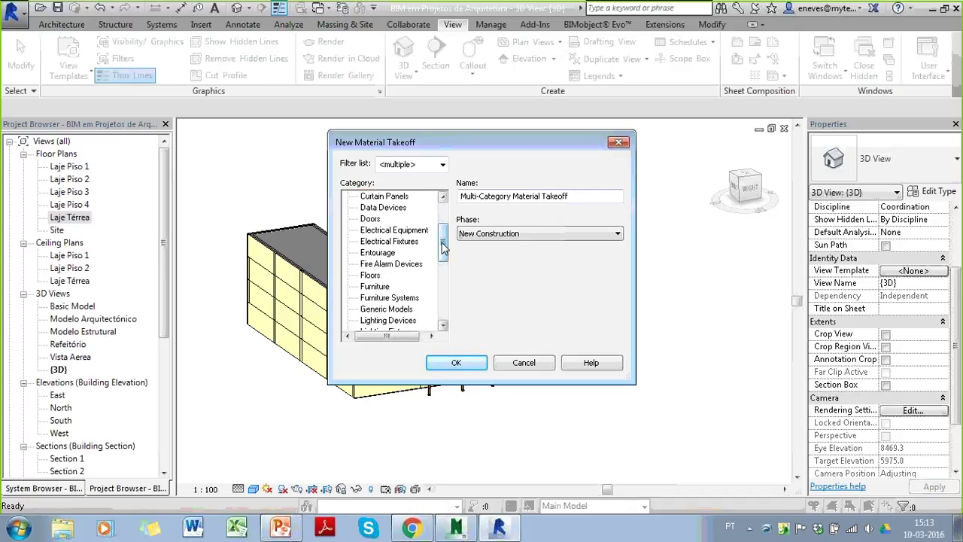
pyautogui.moveTo(444, 251); pyautogui.dragTo(442, 309)
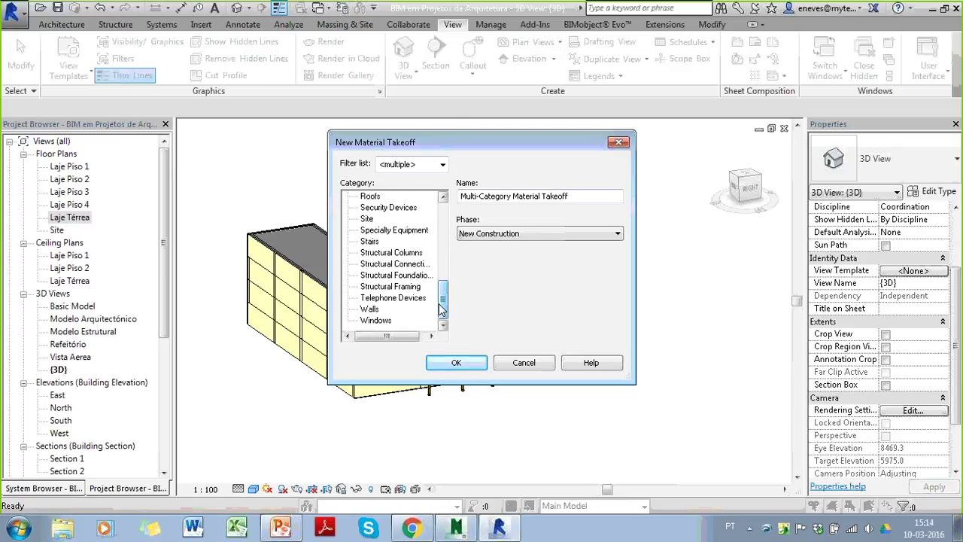
pyautogui.click(374, 309)
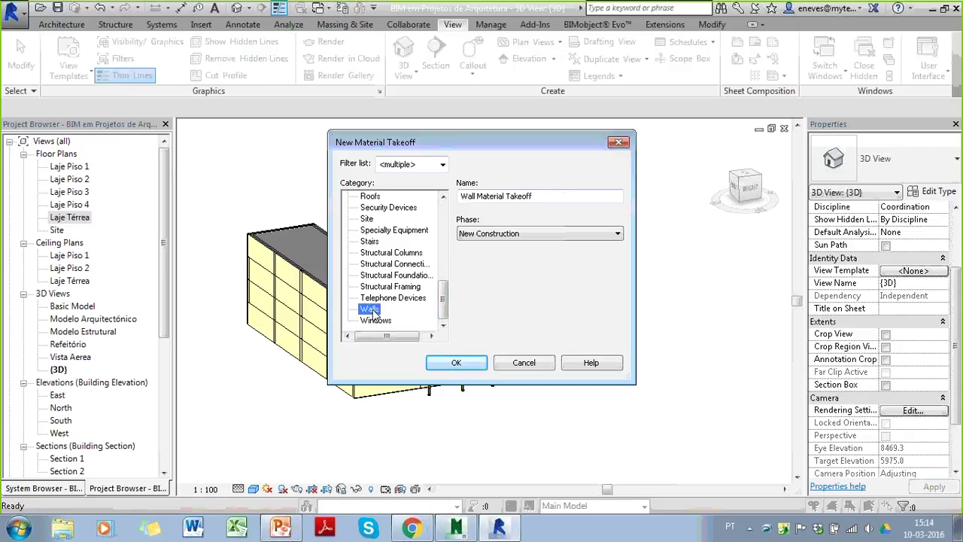
pyautogui.click(452, 364)
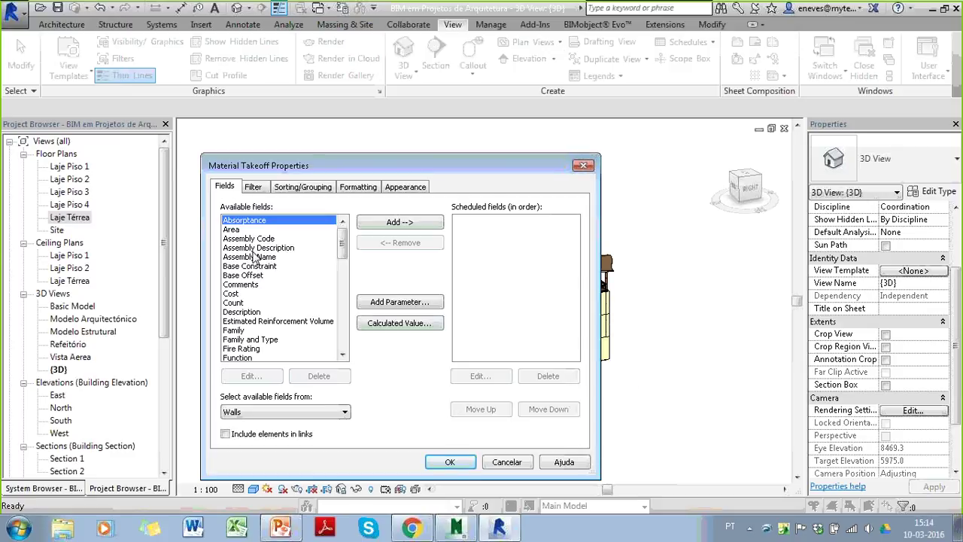
# - Add the Comments, Family and Type fields to the wall material takeoff, in that order
pyautogui.click(242, 286)
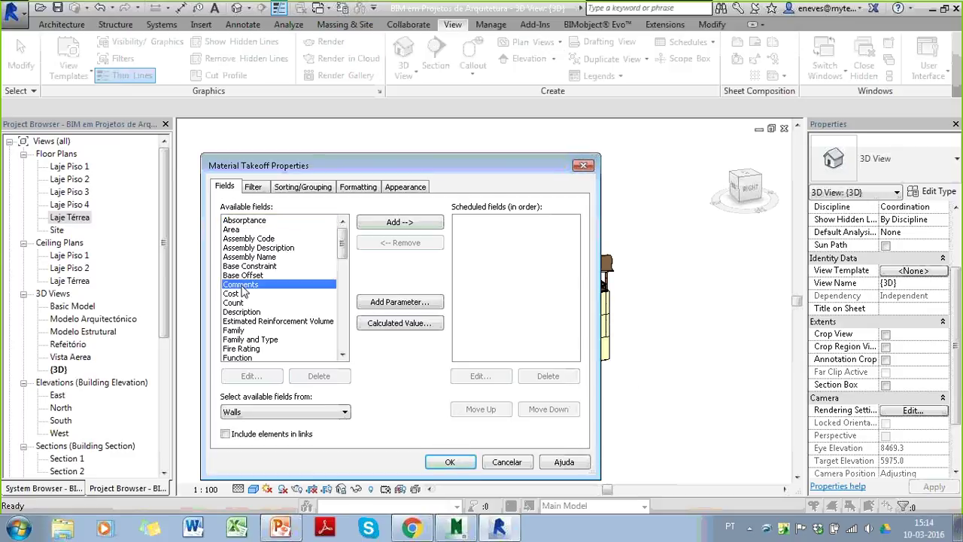
pyautogui.click(390, 224)
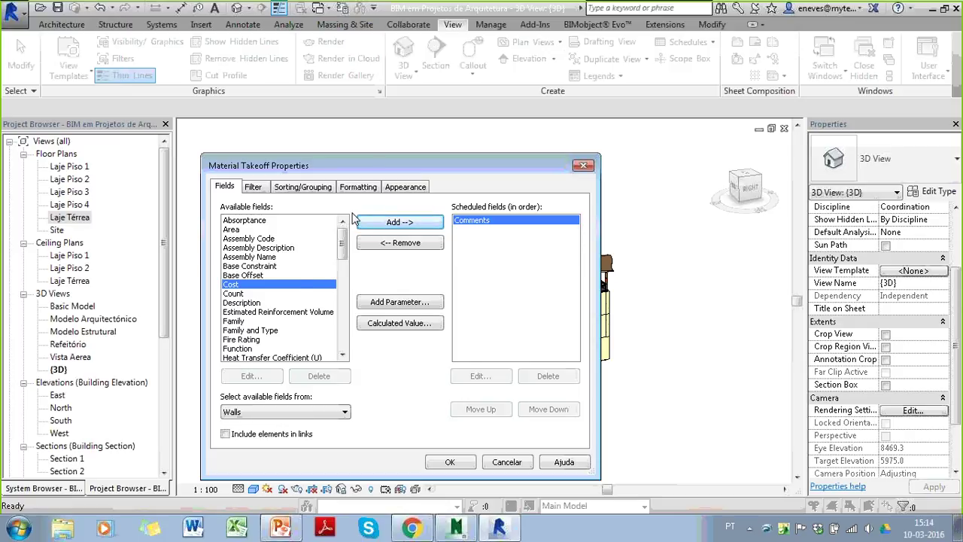
pyautogui.click(267, 322)
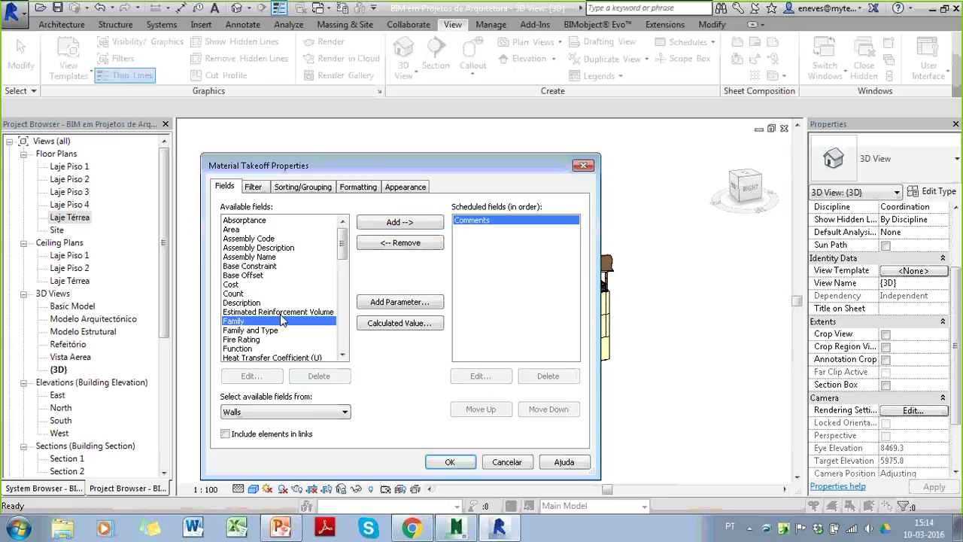
pyautogui.click(398, 223)
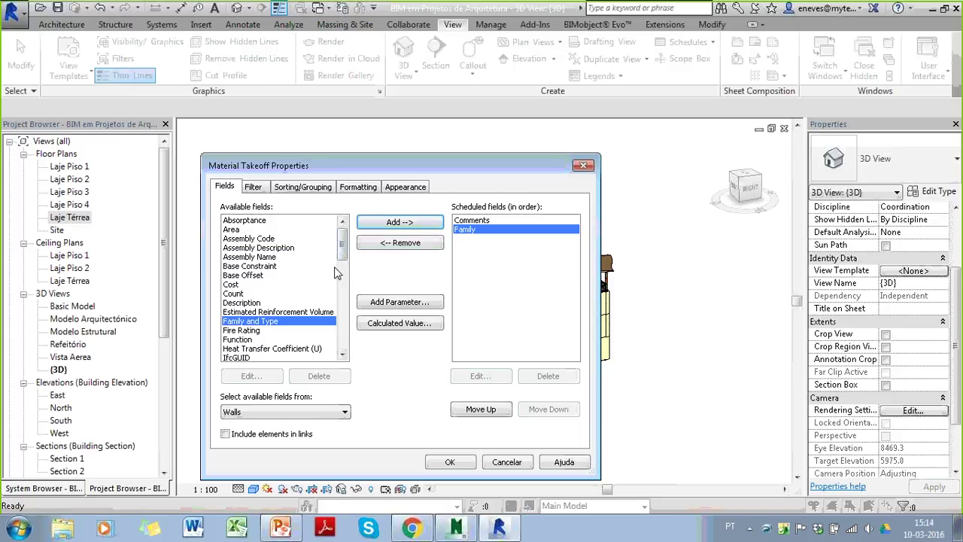
pyautogui.moveTo(342, 246); pyautogui.dragTo(345, 316)
pyautogui.click(231, 341)
pyautogui.click(395, 223)
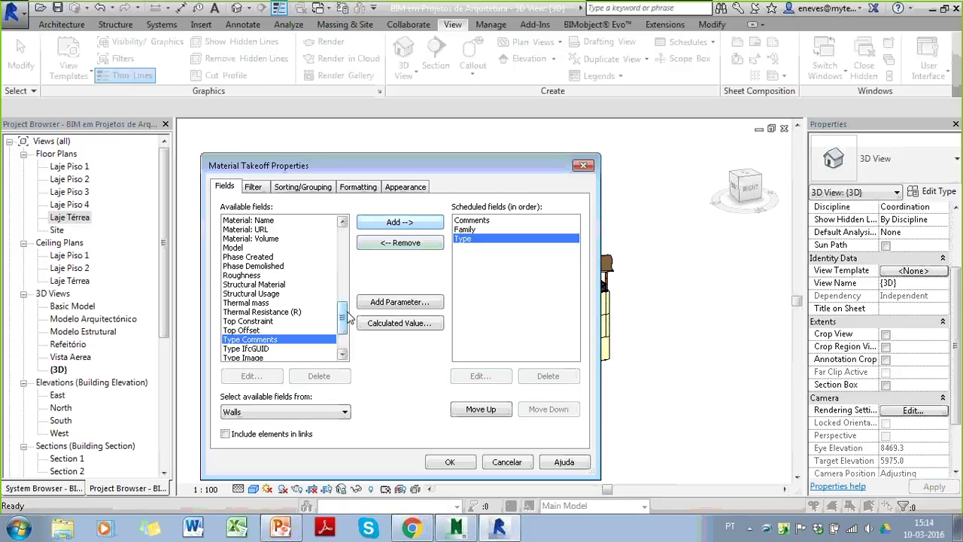
# - Add the Material: Area, Material: Name and Material: Cost fields to the scheduled fields
pyautogui.moveTo(343, 316); pyautogui.dragTo(342, 297)
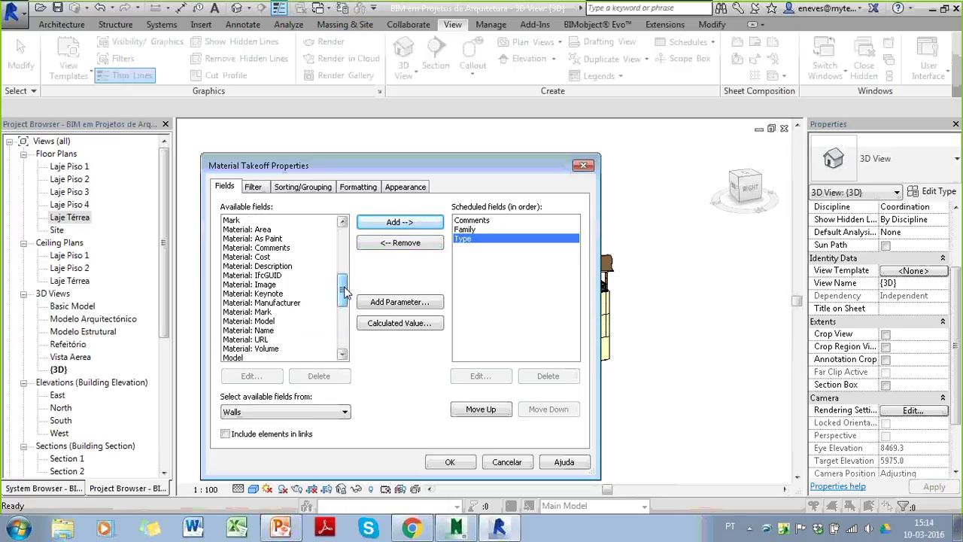
pyautogui.click(342, 221)
pyautogui.click(271, 229)
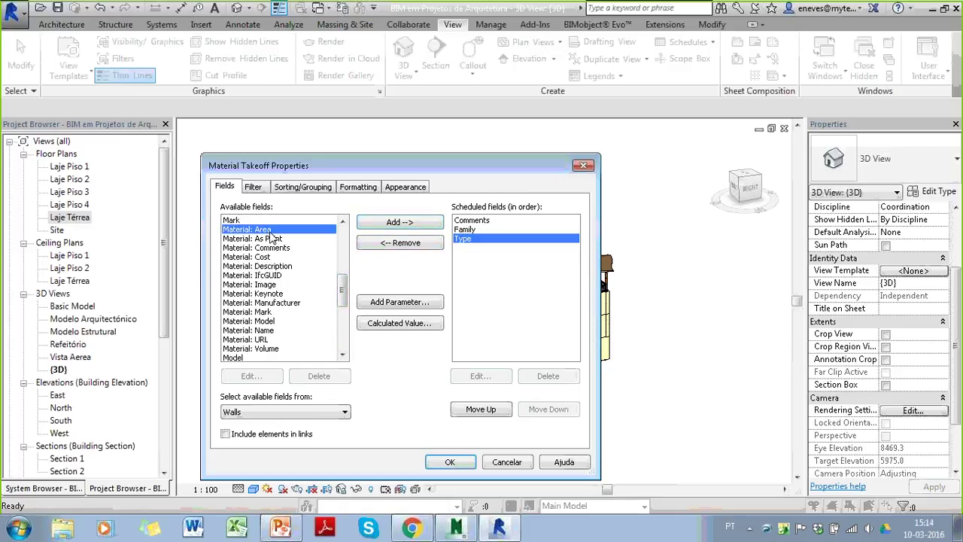
pyautogui.click(367, 227)
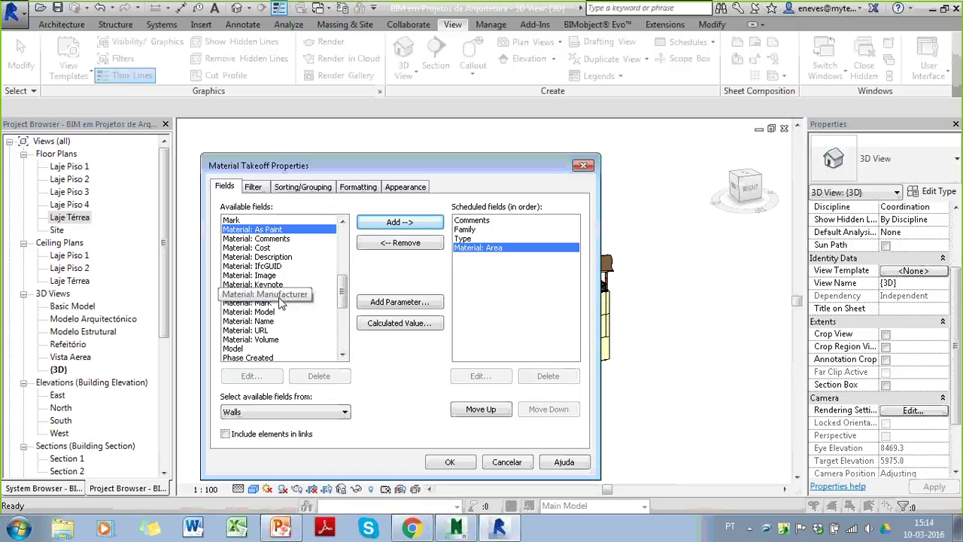
pyautogui.click(272, 321)
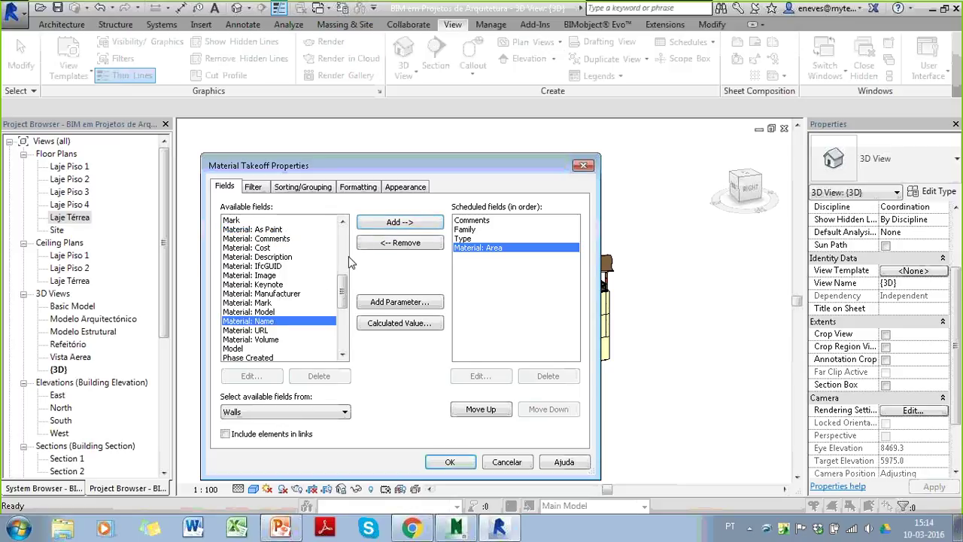
pyautogui.click(389, 226)
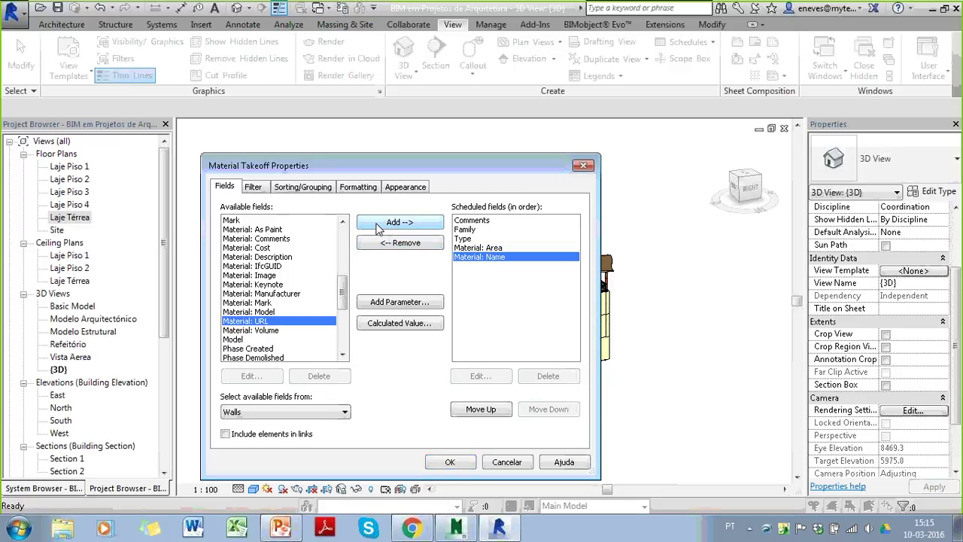
pyautogui.click(261, 248)
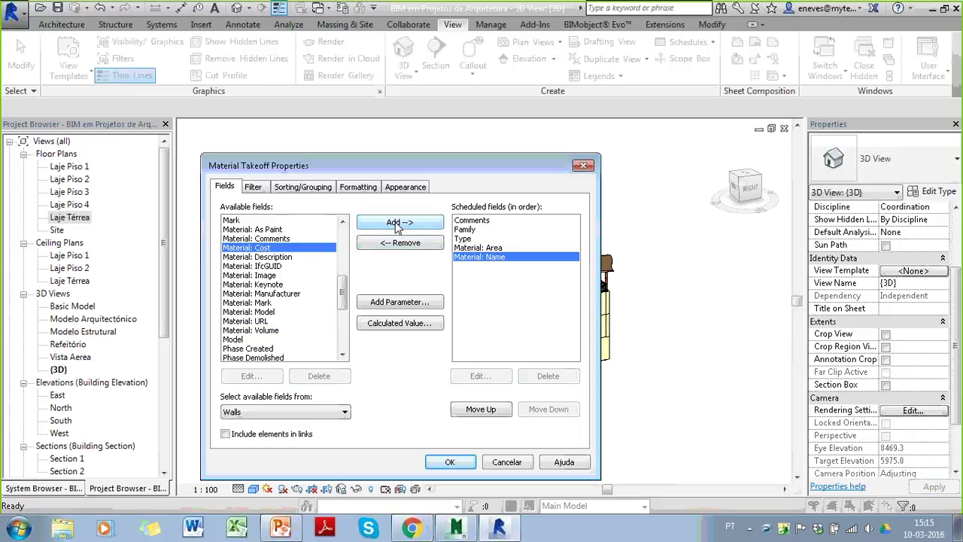
pyautogui.click(398, 224)
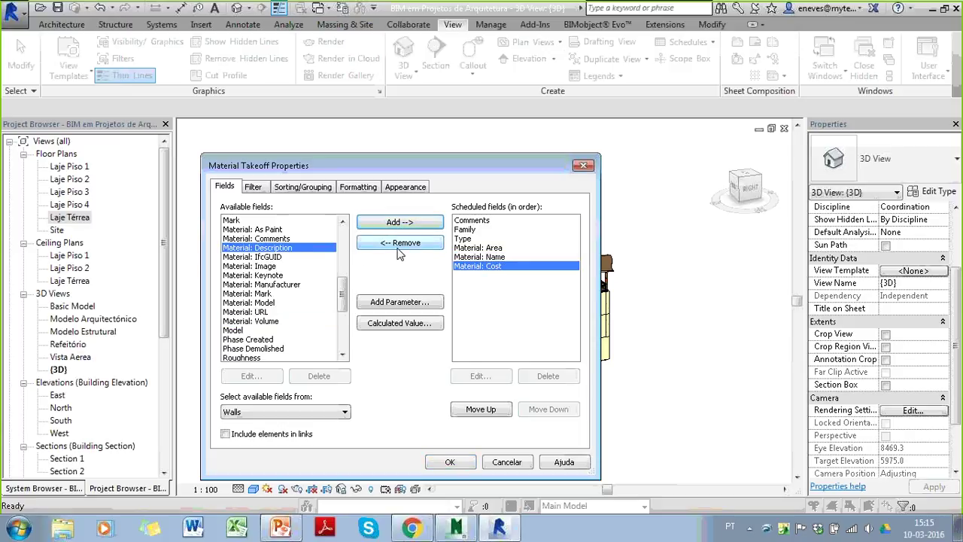
# - Add a Number-type calculated value named General Cost (€/m2) with a formula based on Material: Cost, and generate the takeoff schedule
pyautogui.click(418, 325)
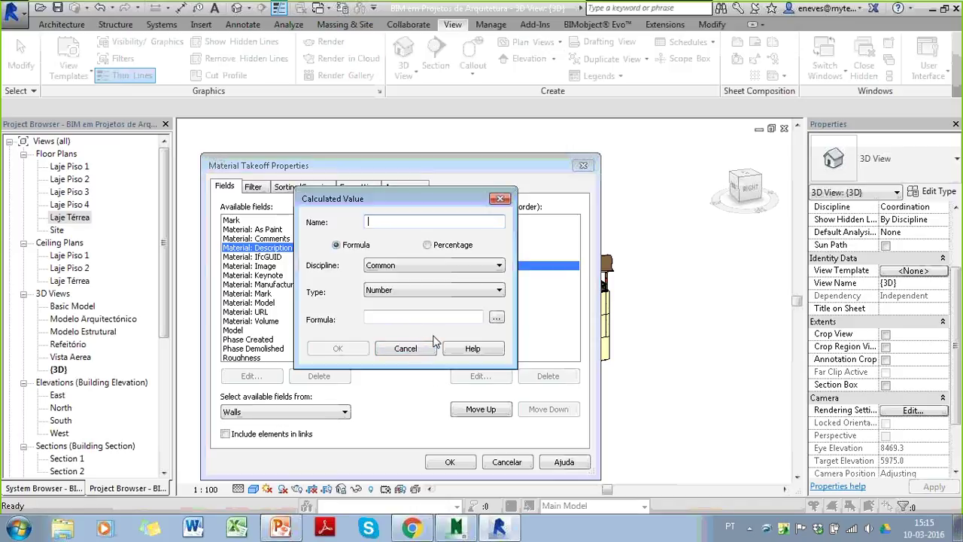
pyautogui.write('General')
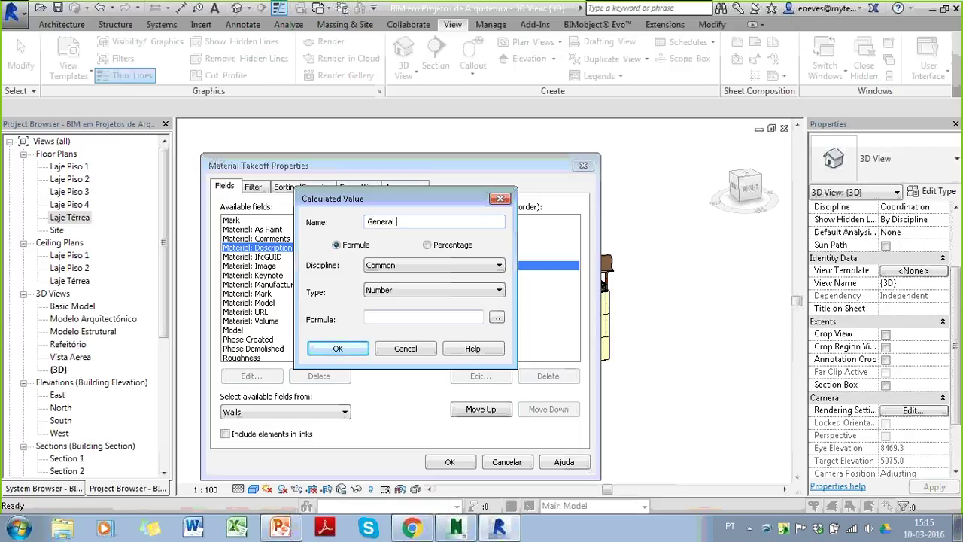
pyautogui.write(' Costo(€/m2')
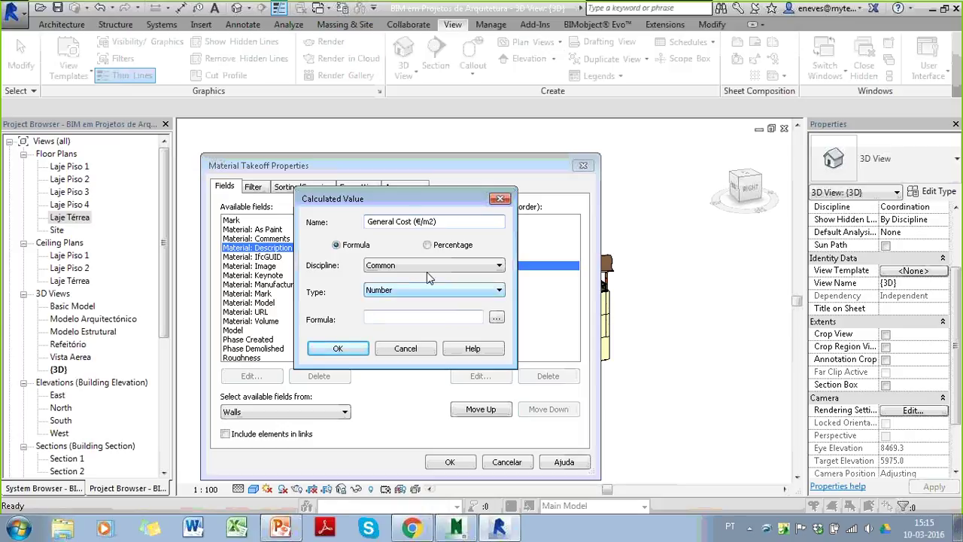
pyautogui.click(496, 318)
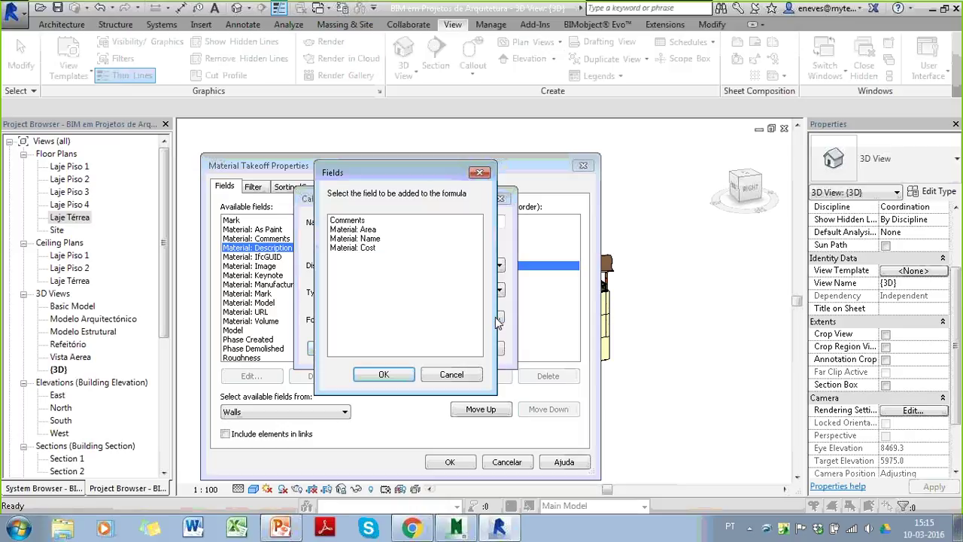
pyautogui.click(365, 249)
pyautogui.click(383, 374)
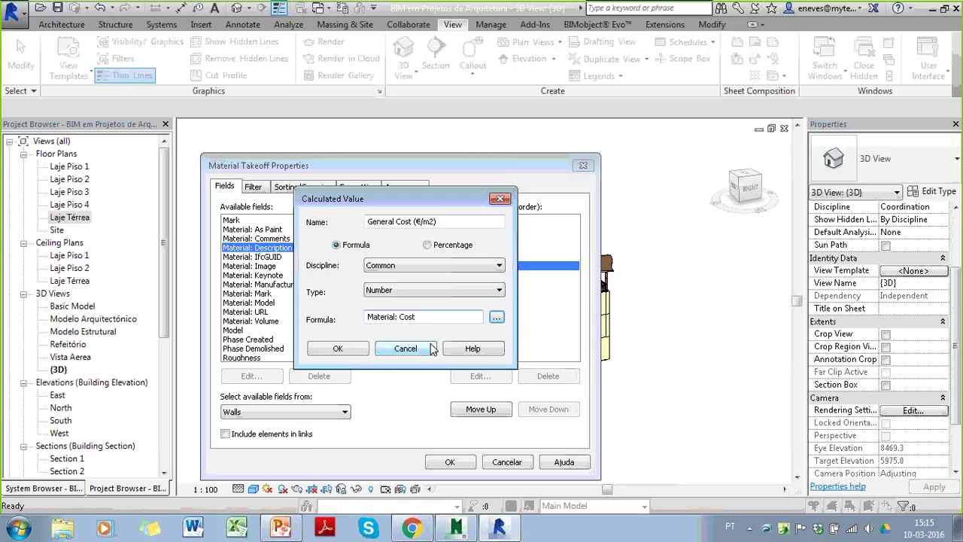
pyautogui.write('*')
pyautogui.click(338, 348)
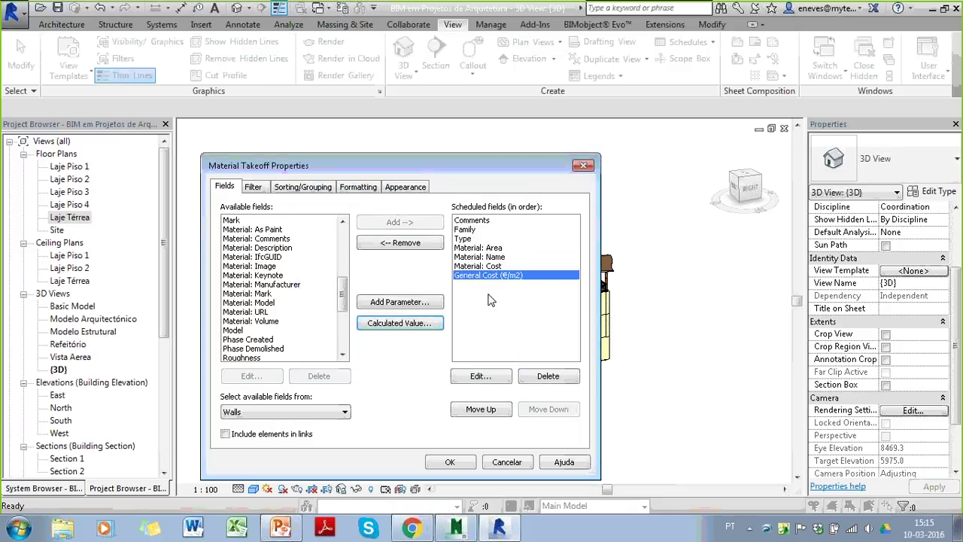
pyautogui.click(450, 463)
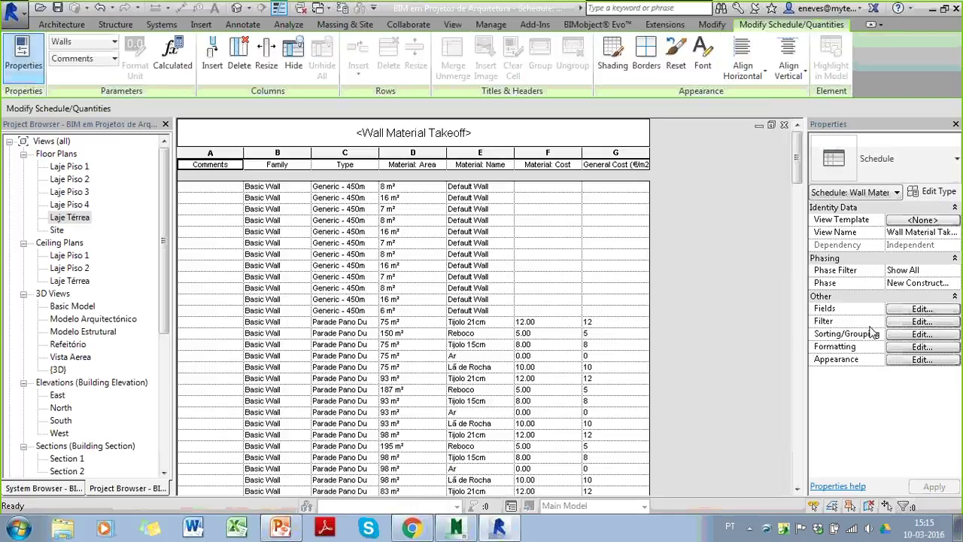
# - Filter the wall material takeoff by Comments equals P3-AO
pyautogui.click(919, 321)
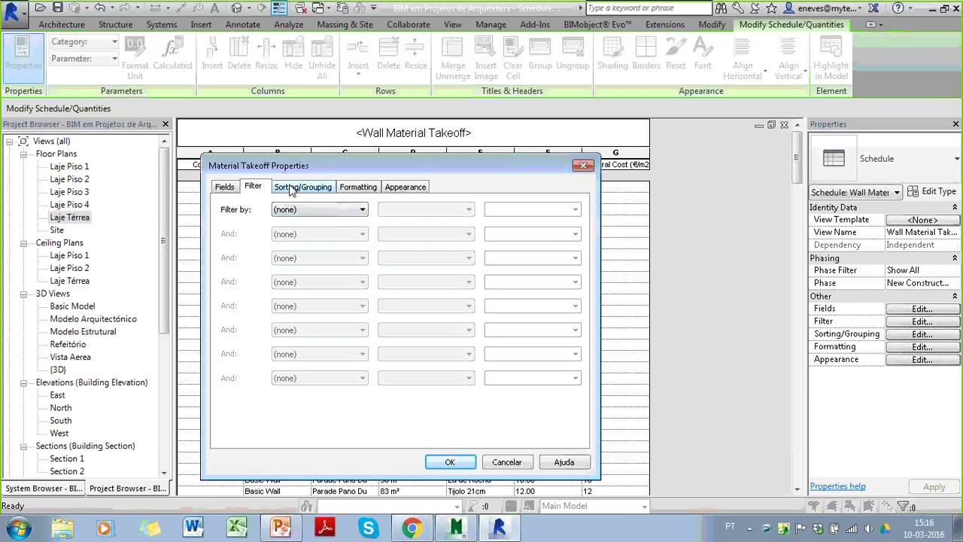
pyautogui.click(310, 212)
pyautogui.click(310, 231)
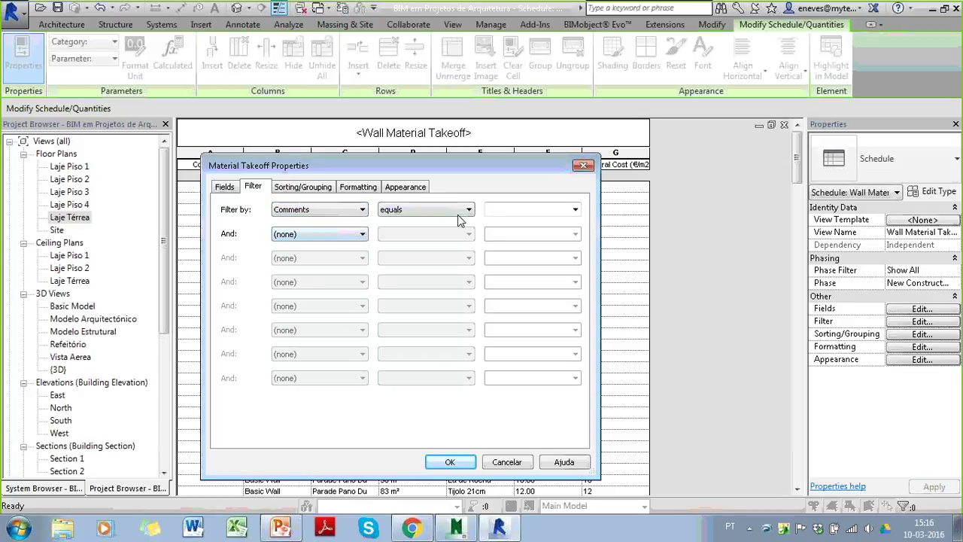
pyautogui.click(575, 211)
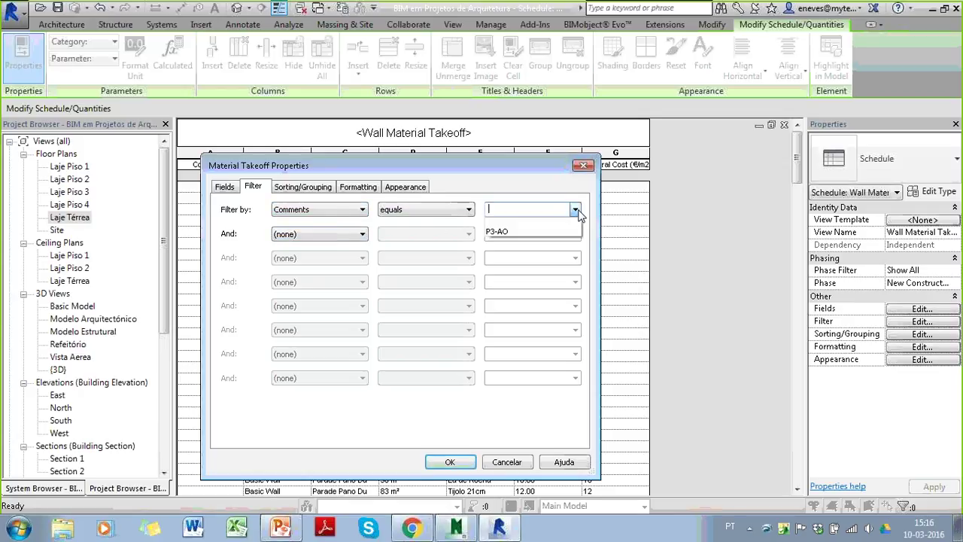
pyautogui.click(527, 233)
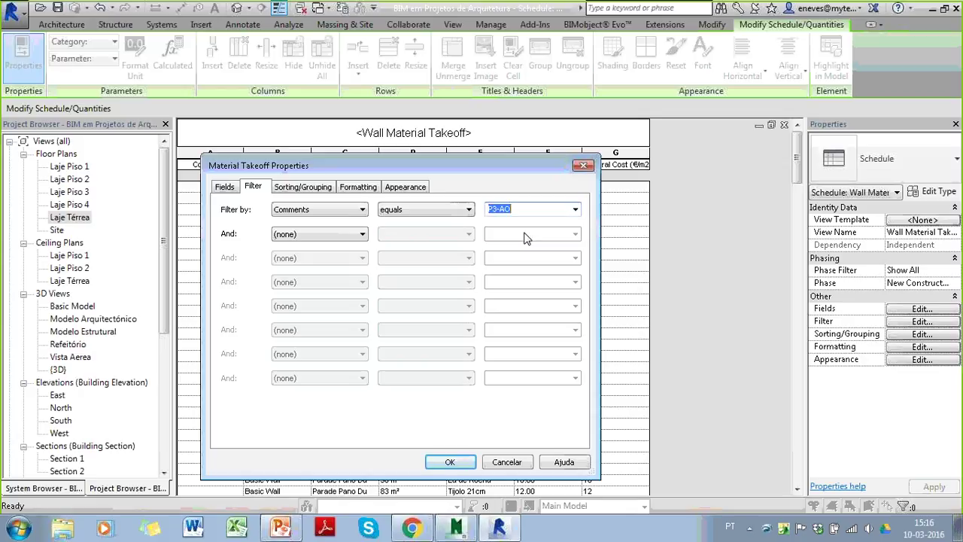
# - Turn on grand totals with title, count, and totals, calculate totals for General Cost (€/m2), and apply the takeoff settings
pyautogui.click(300, 188)
pyautogui.click(225, 380)
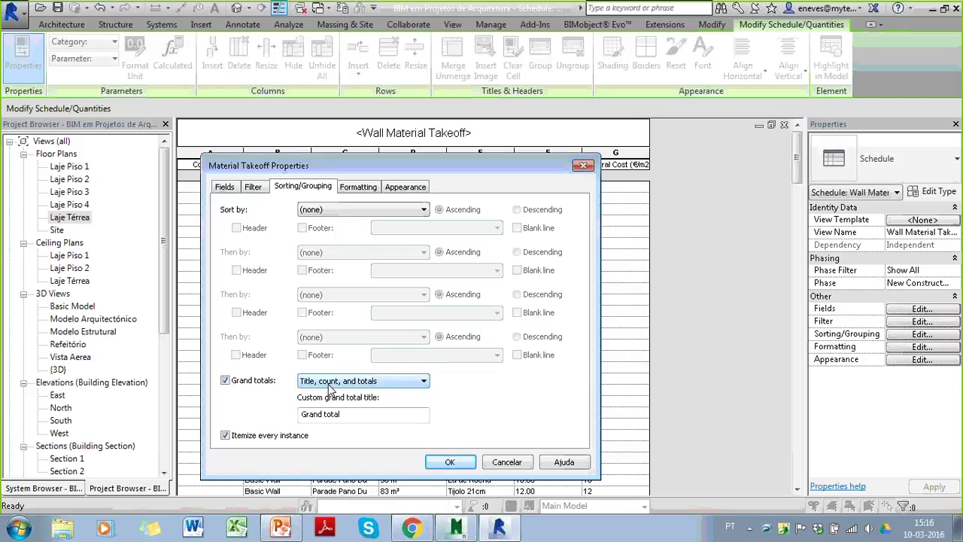
pyautogui.click(366, 190)
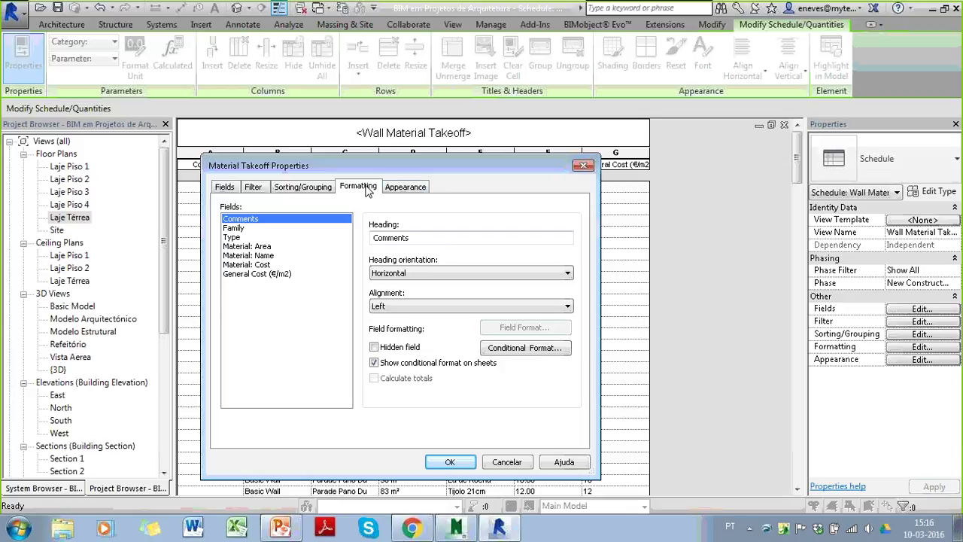
pyautogui.click(265, 275)
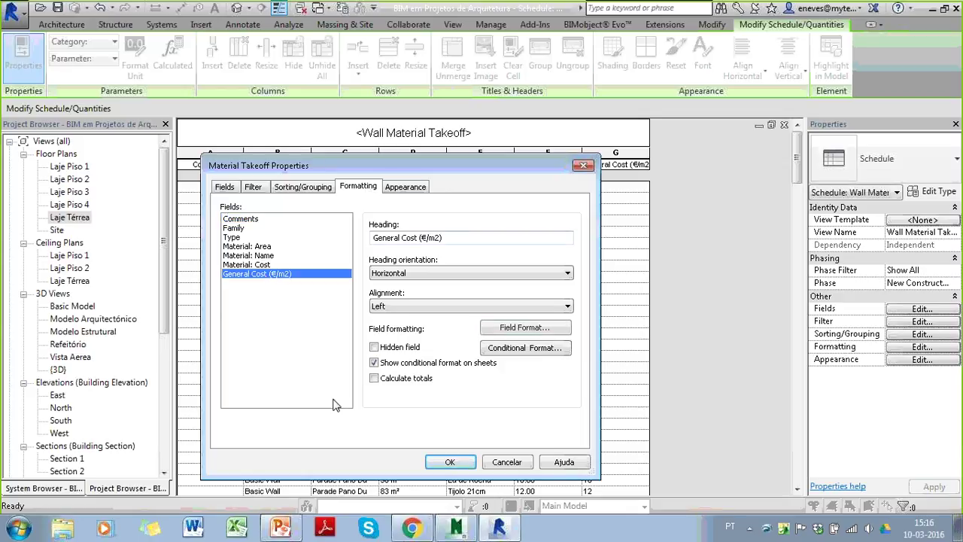
pyautogui.click(374, 378)
pyautogui.click(447, 462)
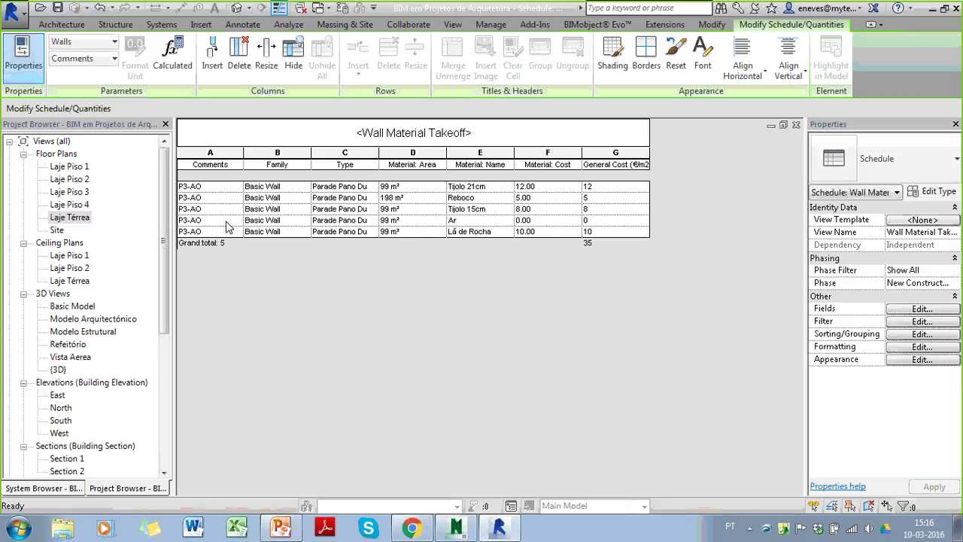
# - Highlight the wall of the takeoff's Ar row in the 3D model and inspect it on the facade
pyautogui.click(225, 220)
pyautogui.click(832, 67)
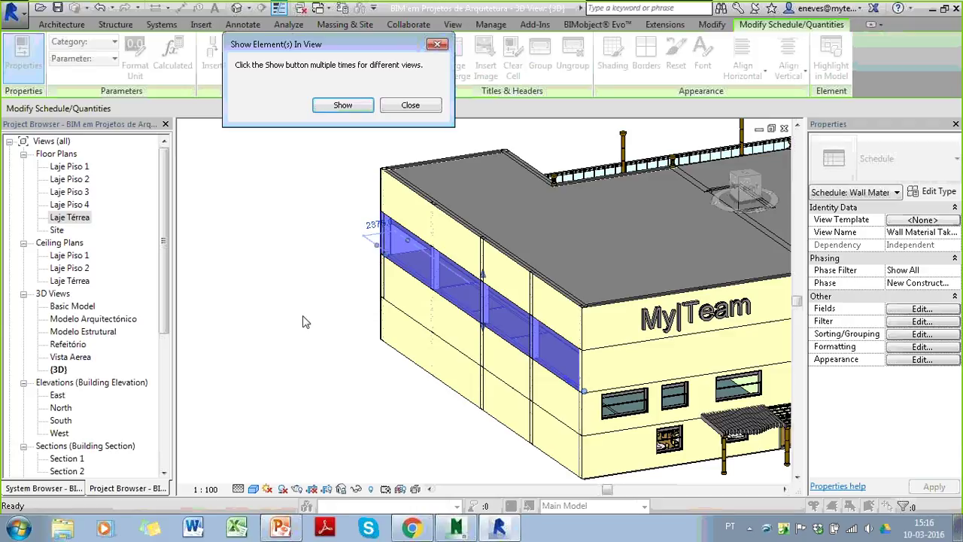
pyautogui.click(410, 105)
pyautogui.moveTo(295, 312); pyautogui.dragTo(203, 308, button='middle')
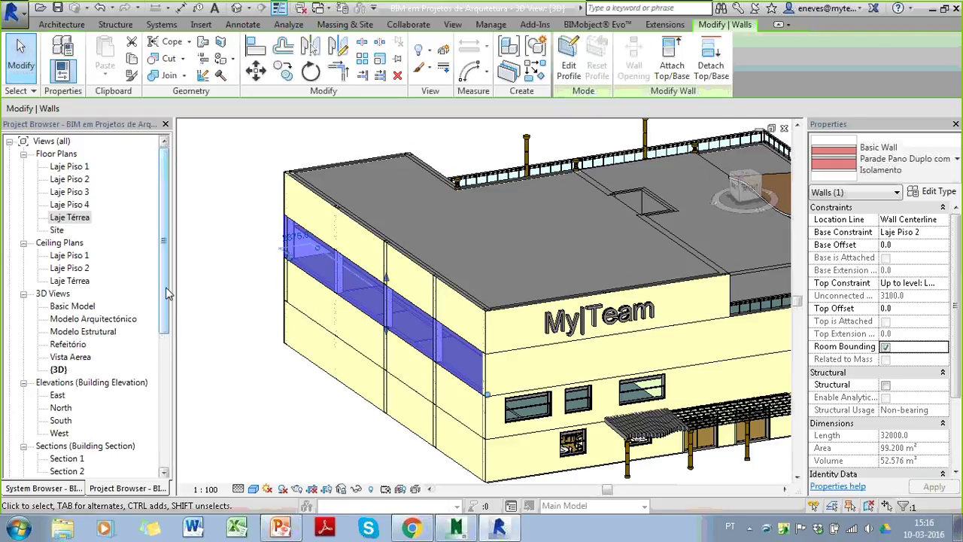
# - Return to the Wall Material Takeoff schedule and check its material costs, including the Tijolo 15cm row
pyautogui.moveTo(165, 295); pyautogui.dragTo(119, 415)
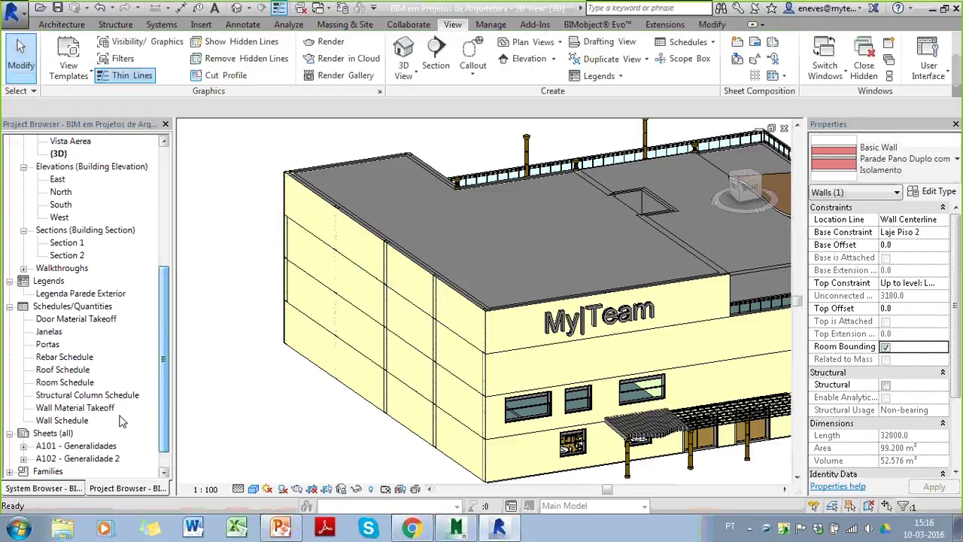
pyautogui.doubleClick(75, 407)
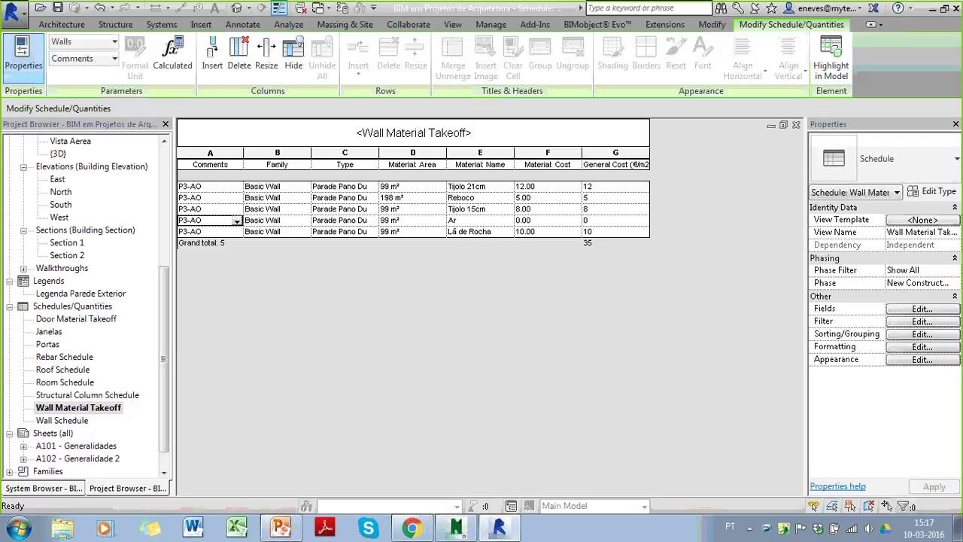
pyautogui.click(532, 209)
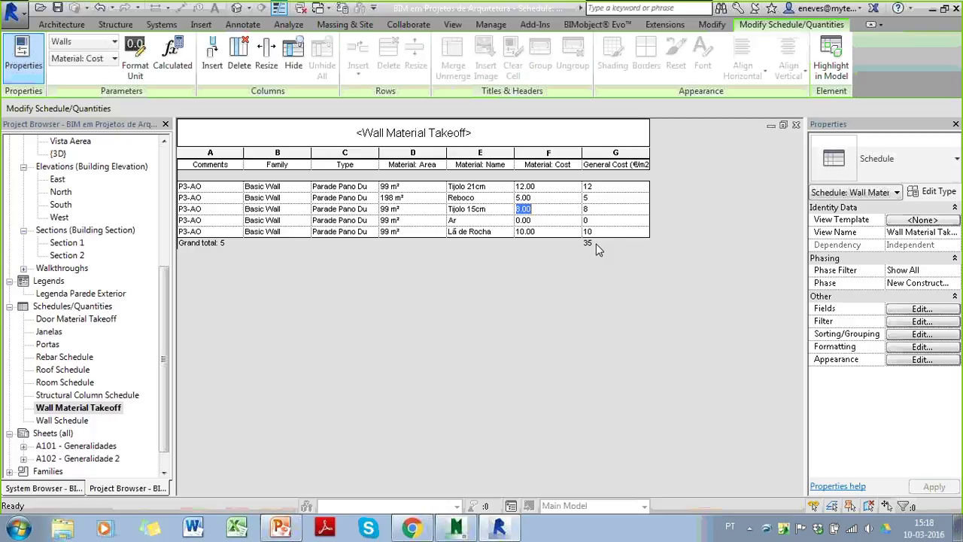
# - In the Wall Schedule, set the Cost (€/m2) of the Parade Pano Duplo com Isolamento wall type to 35
pyautogui.doubleClick(73, 422)
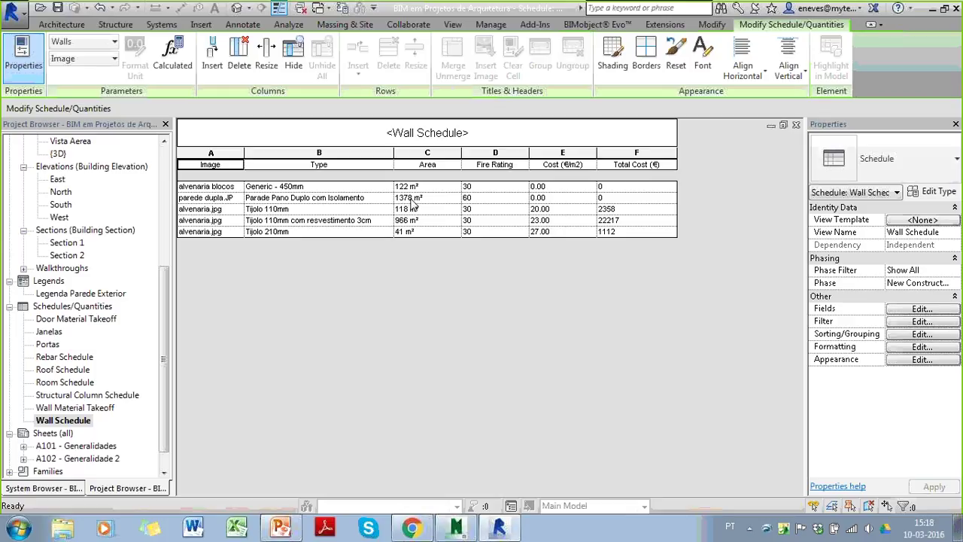
pyautogui.click(555, 198)
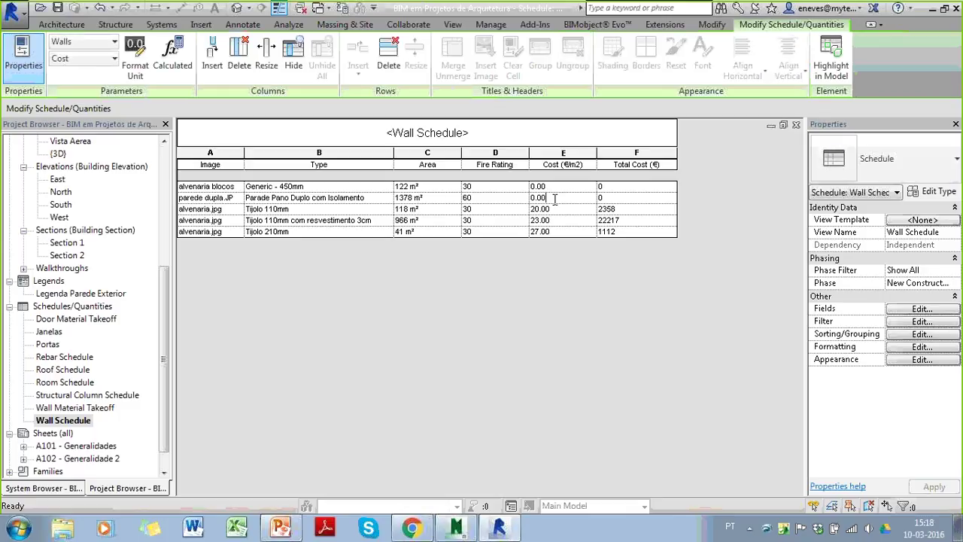
pyautogui.doubleClick(554, 198)
pyautogui.write('35')
pyautogui.click(569, 217)
pyautogui.click(505, 281)
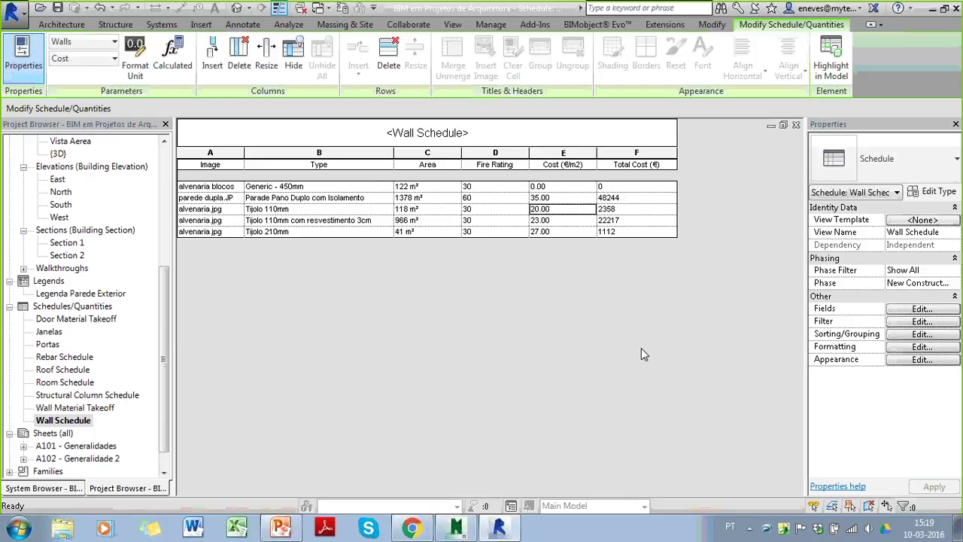
pyautogui.click(893, 479)
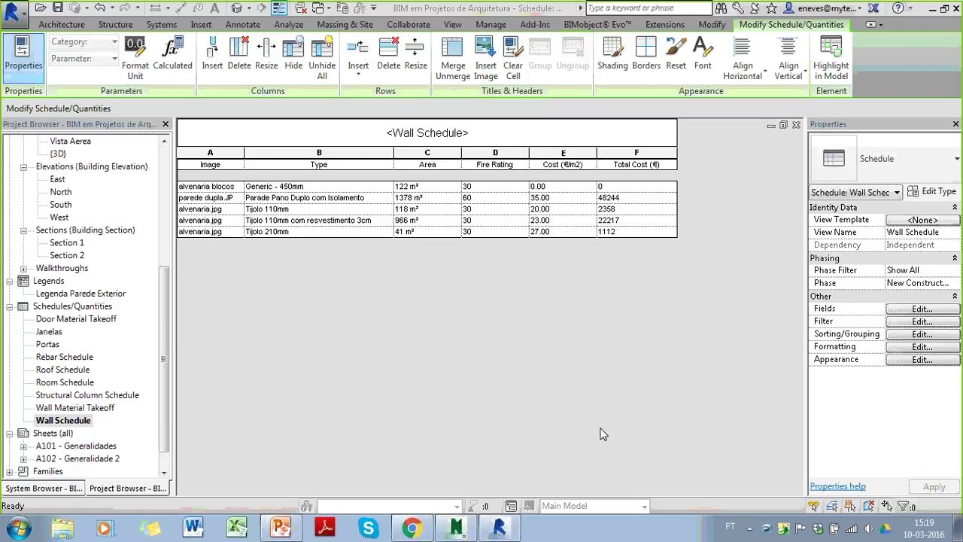
# - Switch to Navisworks Manage and examine the PLANEAMENTO building model from several sides
pyautogui.click(458, 528)
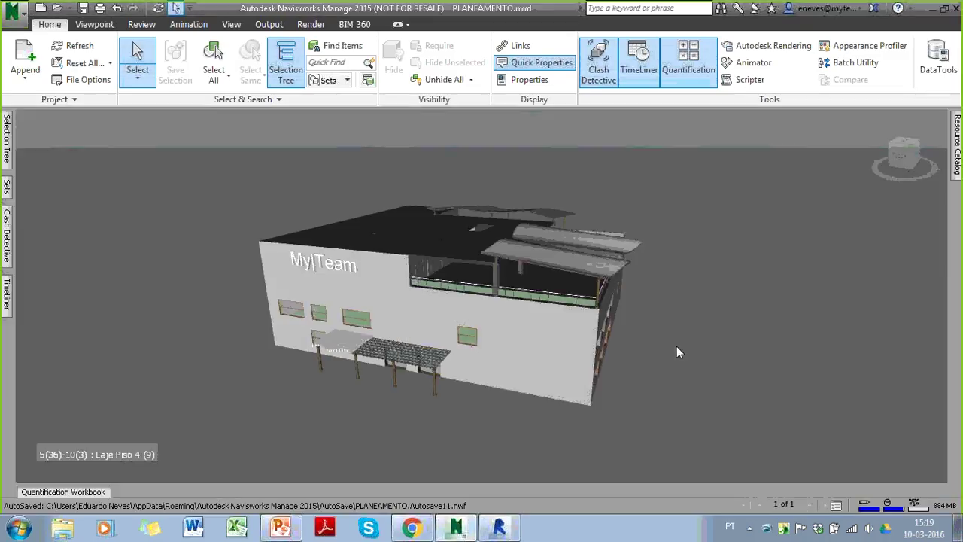
pyautogui.keyDown('shift'); pyautogui.moveTo(724, 343); pyautogui.dragTo(647, 346, button='middle'); pyautogui.keyUp('shift')
pyautogui.moveTo(656, 345); pyautogui.dragTo(680, 342)
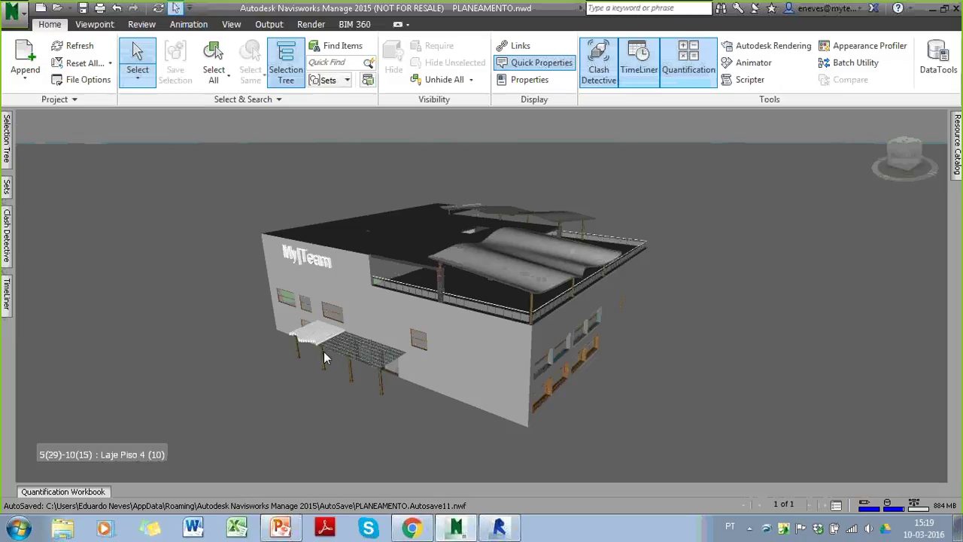
pyautogui.moveTo(257, 355)
pyautogui.mouseDown()
pyautogui.moveTo(226, 367)
pyautogui.moveTo(455, 372)
pyautogui.mouseUp()
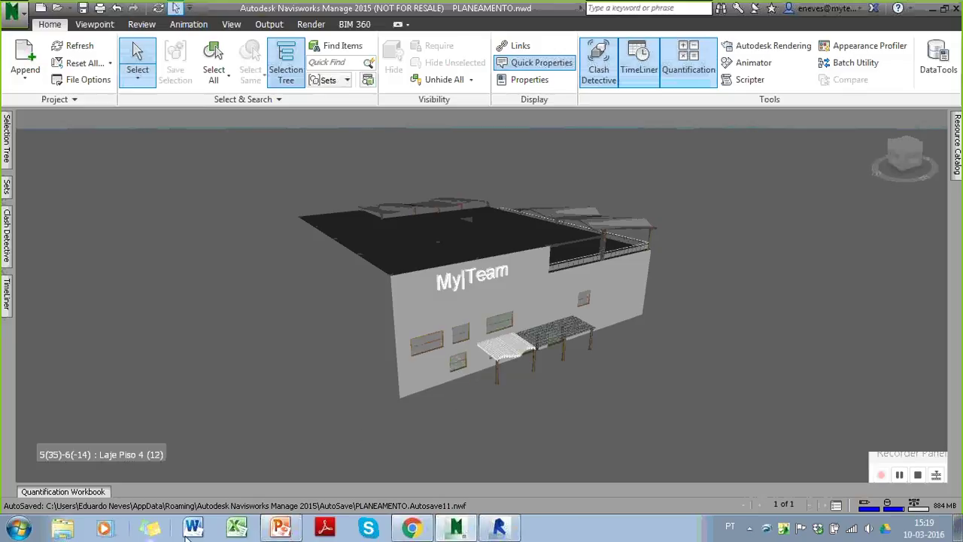
# - Open the Quantification Workbook and review the Superestrutura item group with its Pilares, Vigas, Paredes Resistentes, Fundações and Lajes subgroups
pyautogui.click(71, 493)
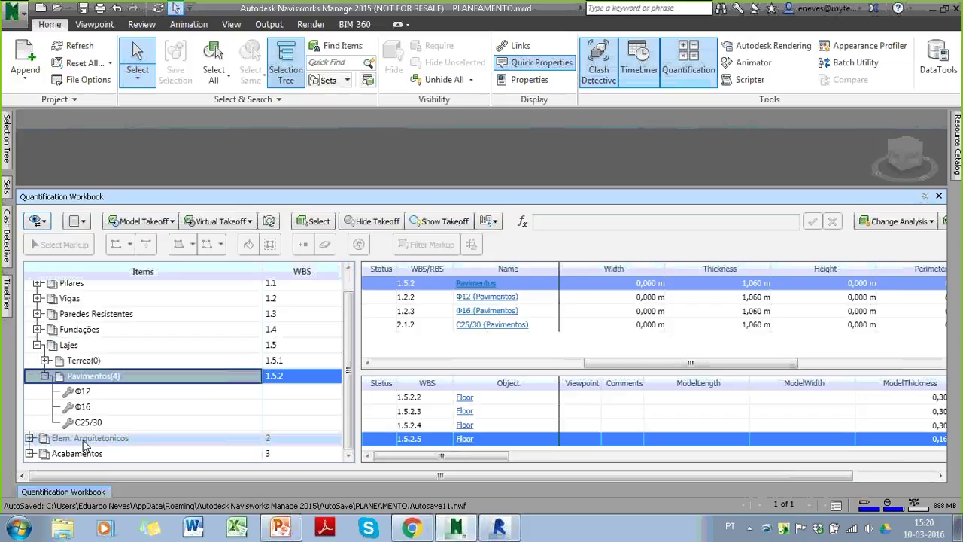
pyautogui.click(37, 346)
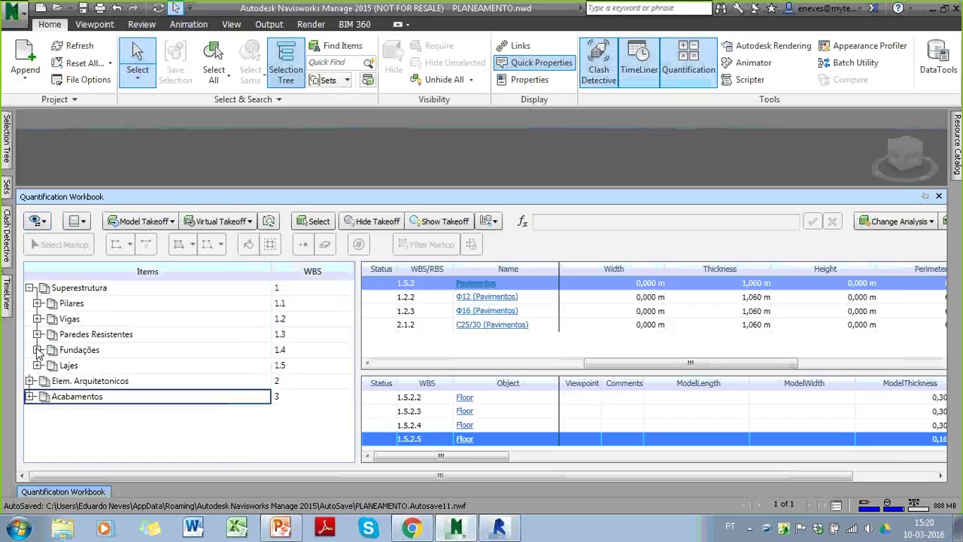
pyautogui.click(30, 288)
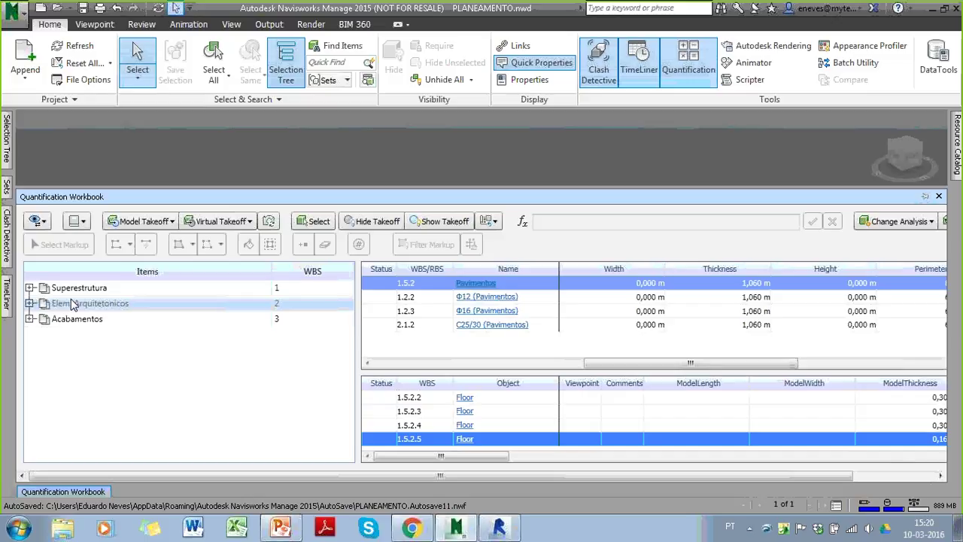
pyautogui.click(30, 288)
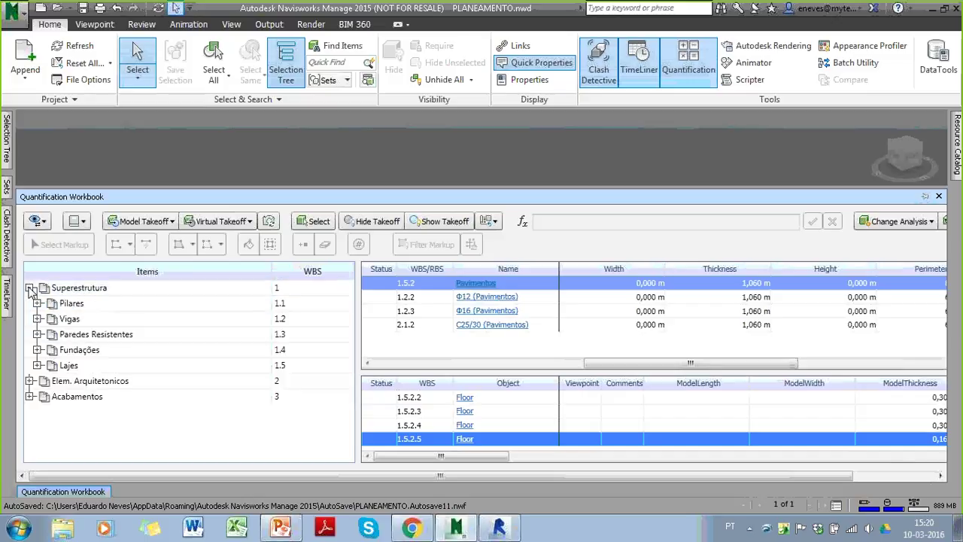
pyautogui.click(71, 303)
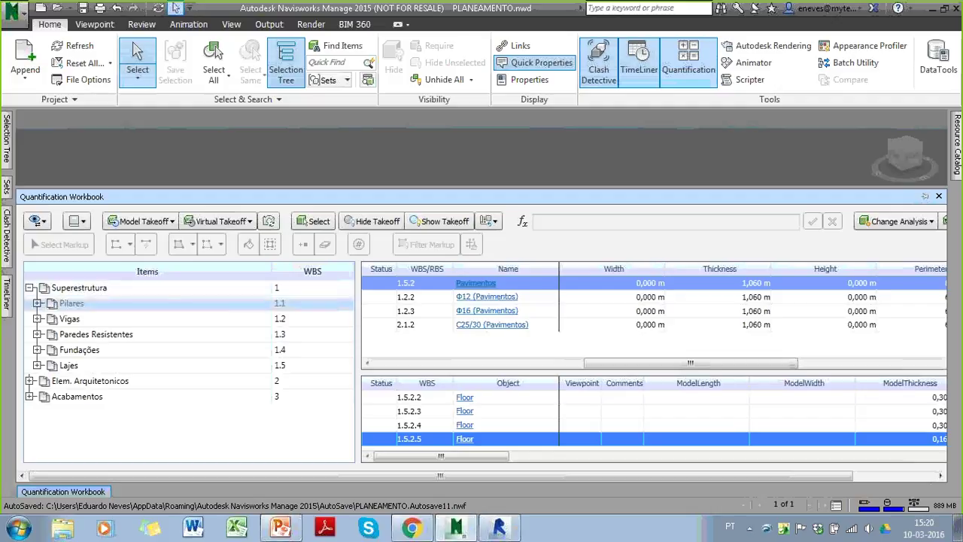
pyautogui.click(60, 290)
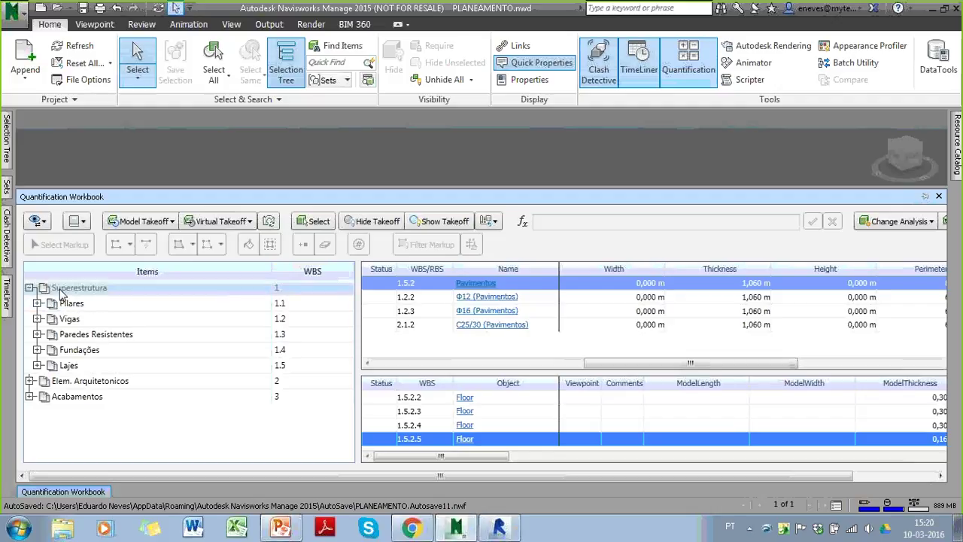
pyautogui.click(85, 303)
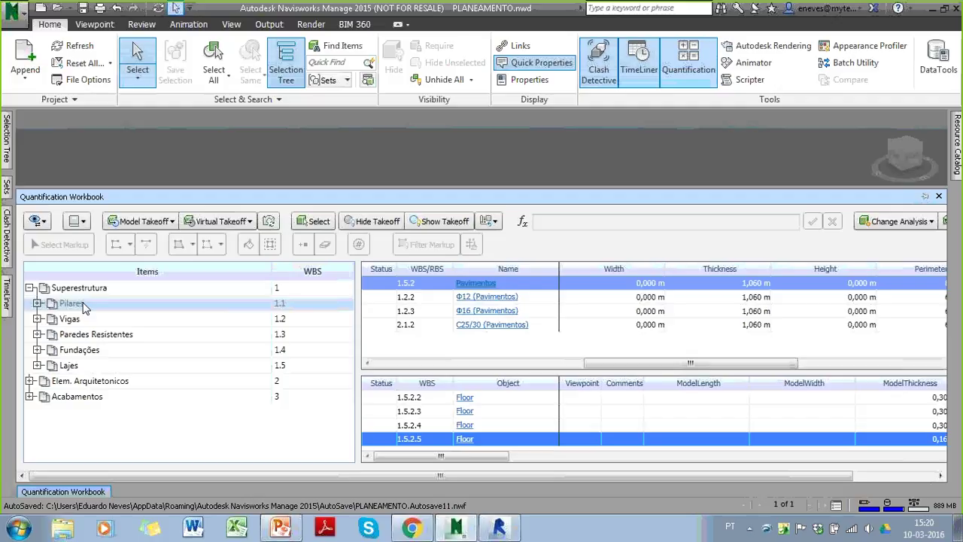
pyautogui.click(86, 319)
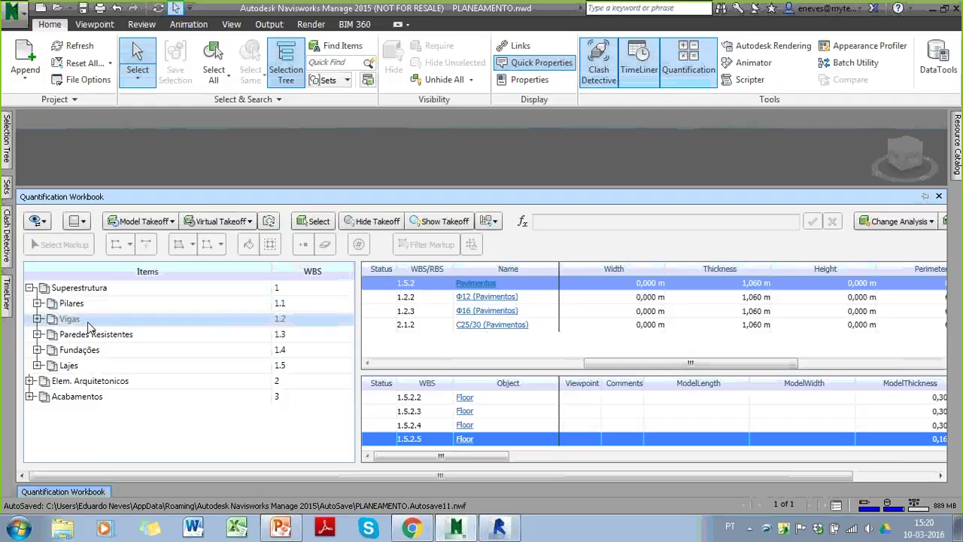
pyautogui.click(89, 336)
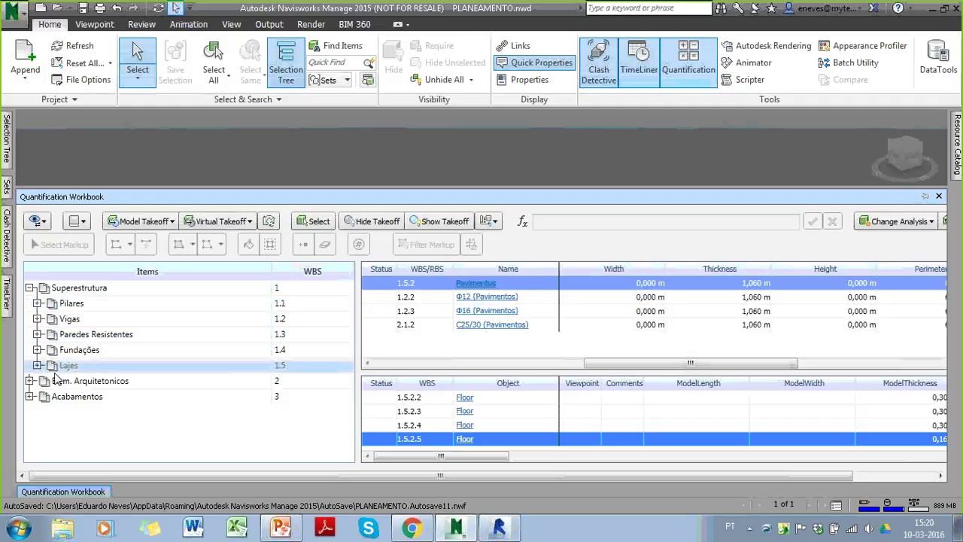
# - Examine the subgroups of Elem. Arquitetonicos and Acabamentos in the item tree, and collapse both groups again
pyautogui.click(29, 382)
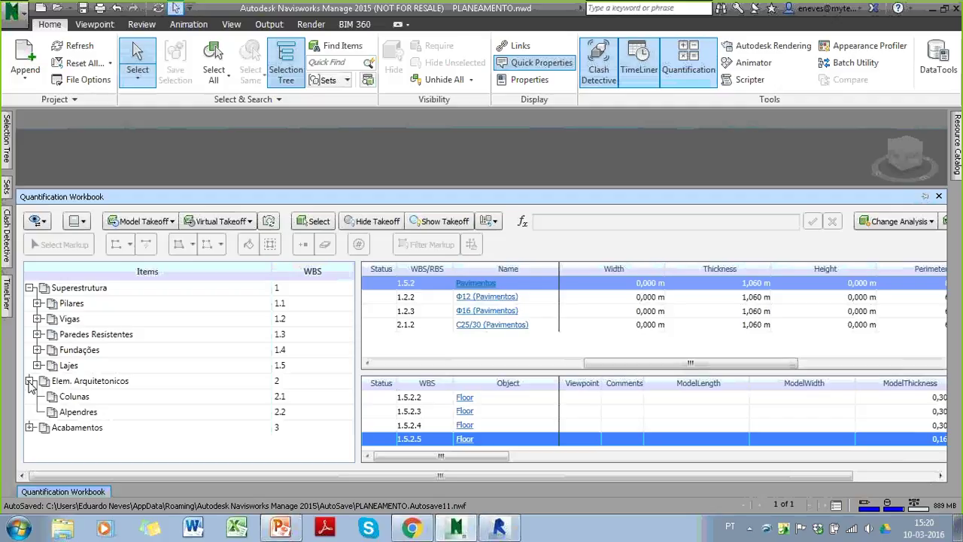
pyautogui.click(30, 428)
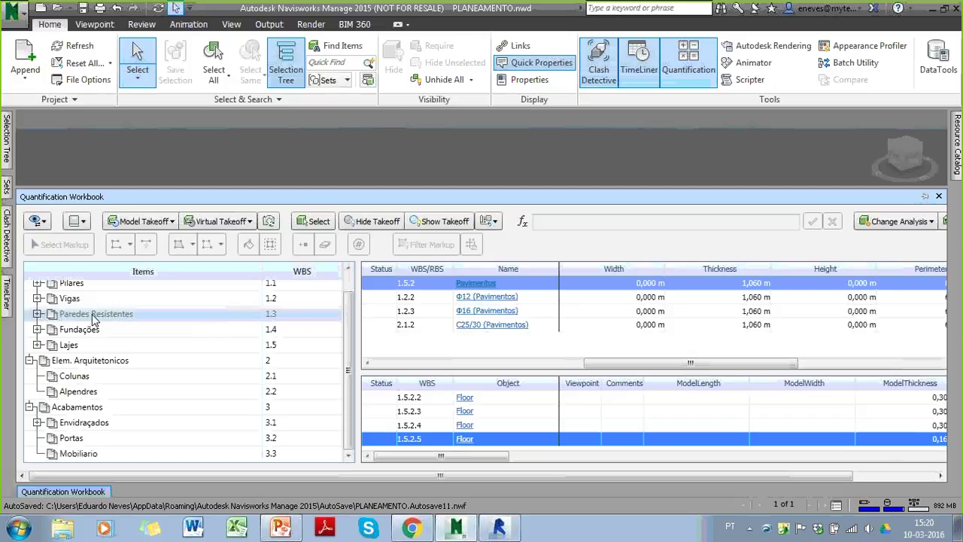
pyautogui.click(29, 406)
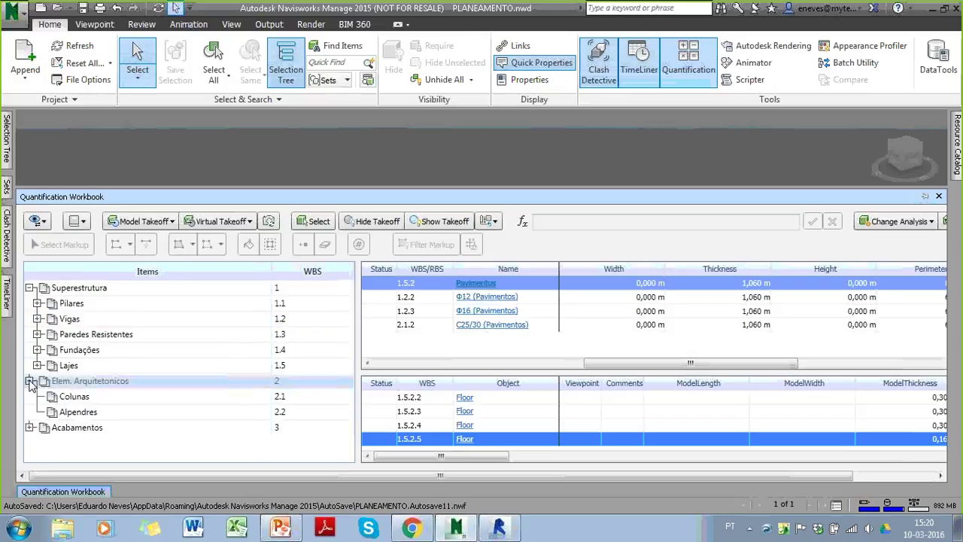
pyautogui.click(29, 380)
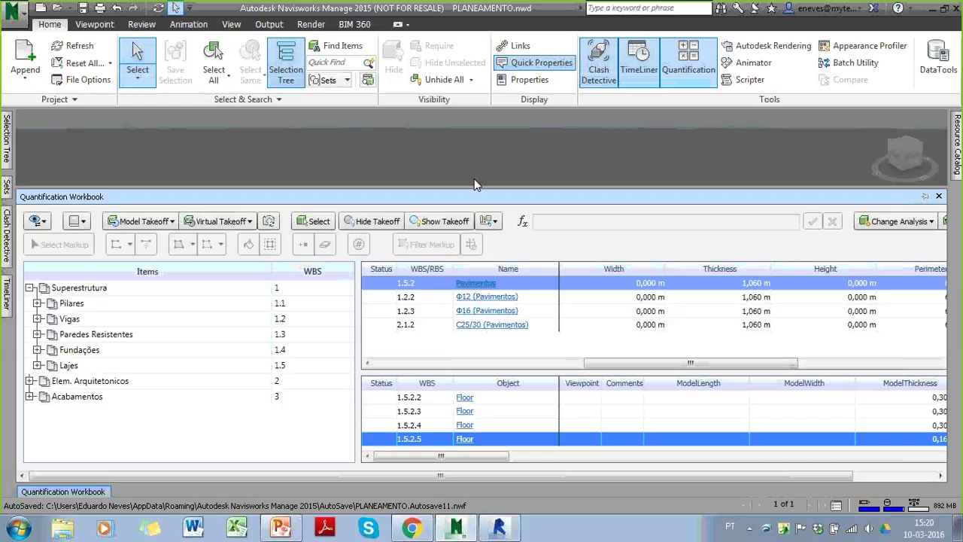
# - Reduce the Quantification Workbook's height to reveal more of the model, and bring up the Resource Catalog
pyautogui.moveTo(475, 262); pyautogui.dragTo(476, 370)
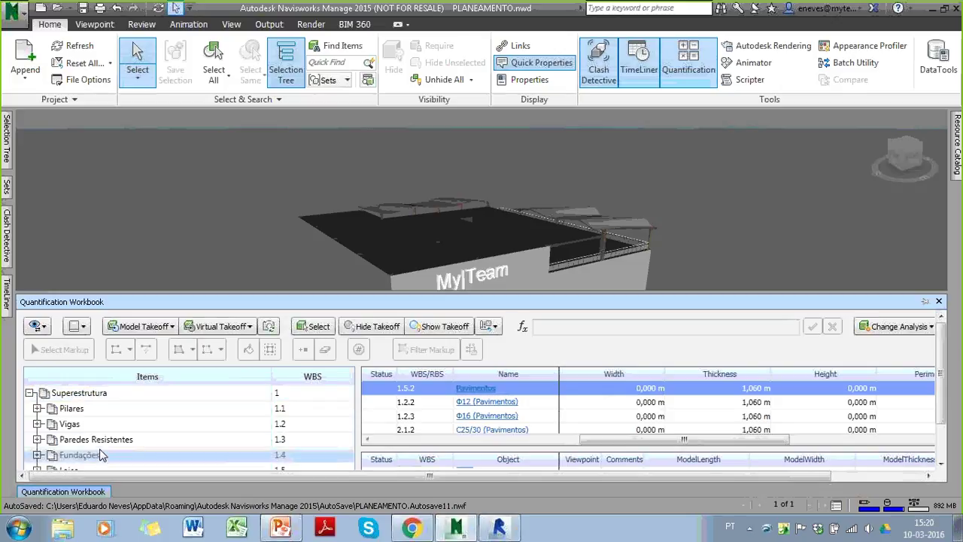
pyautogui.scroll(-1, 222, 244)
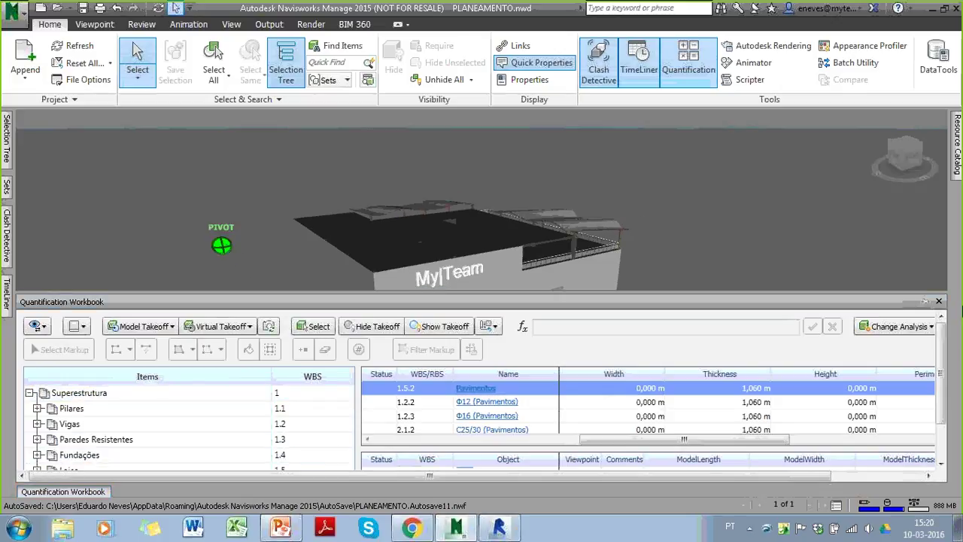
pyautogui.click(957, 171)
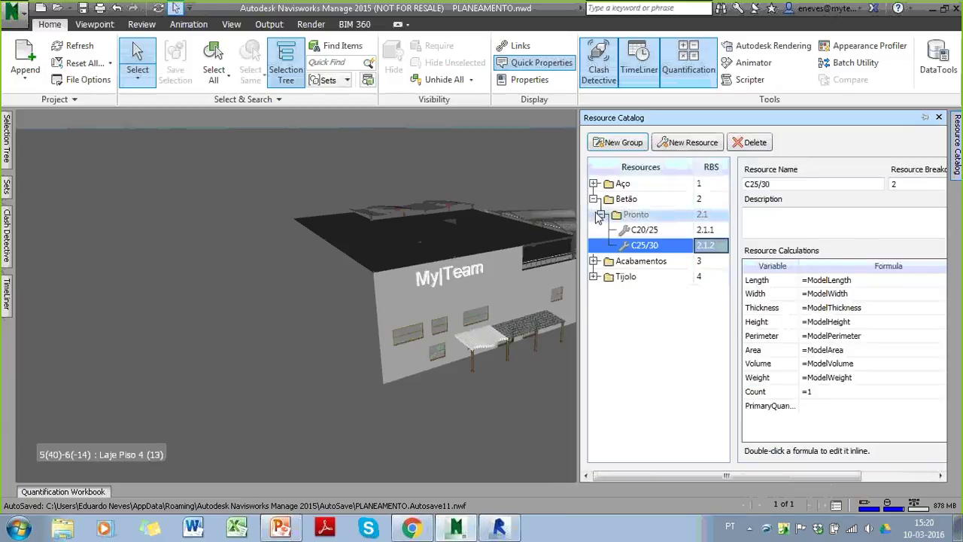
pyautogui.click(63, 491)
pyautogui.click(957, 143)
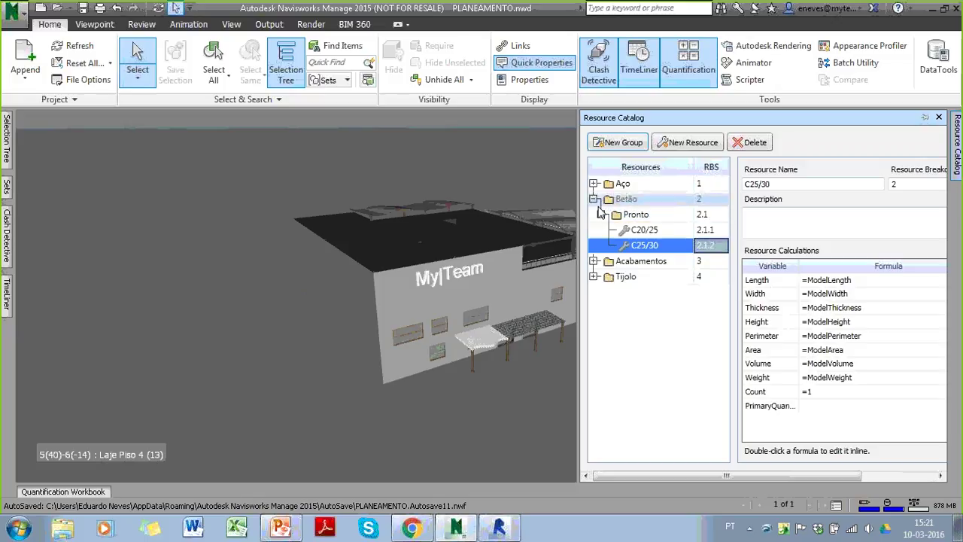
# - Expand the Aço resource group with its Perfis and Armadura subgroups to review their resources
pyautogui.click(595, 184)
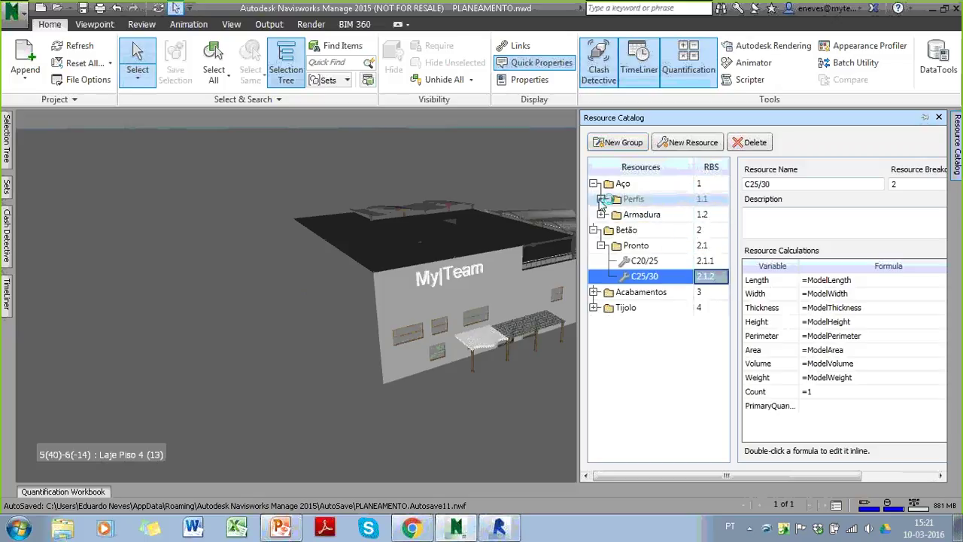
pyautogui.click(601, 199)
pyautogui.click(601, 245)
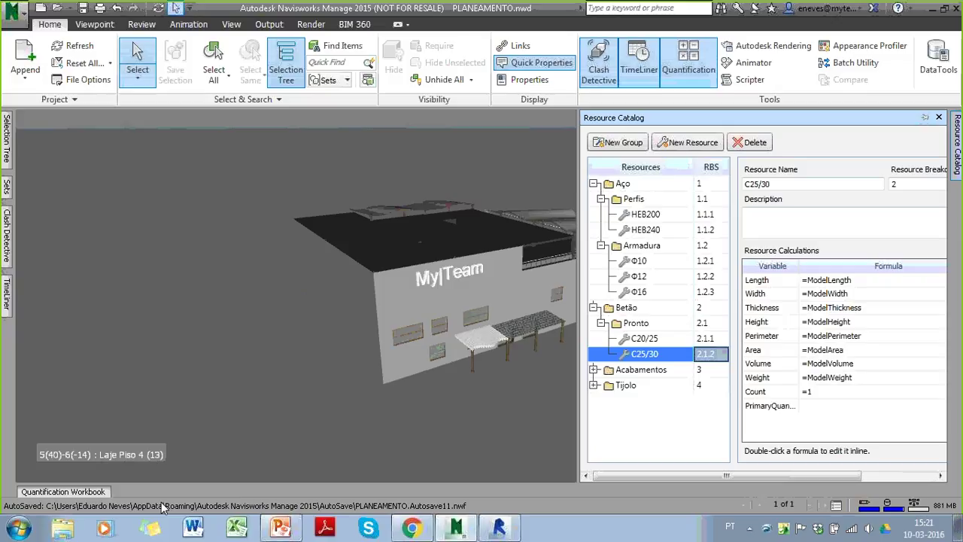
# - Keep the Quantification Workbook pinned open at a greater height and expand Lajes to show the resources under Pavimentos
pyautogui.click(68, 492)
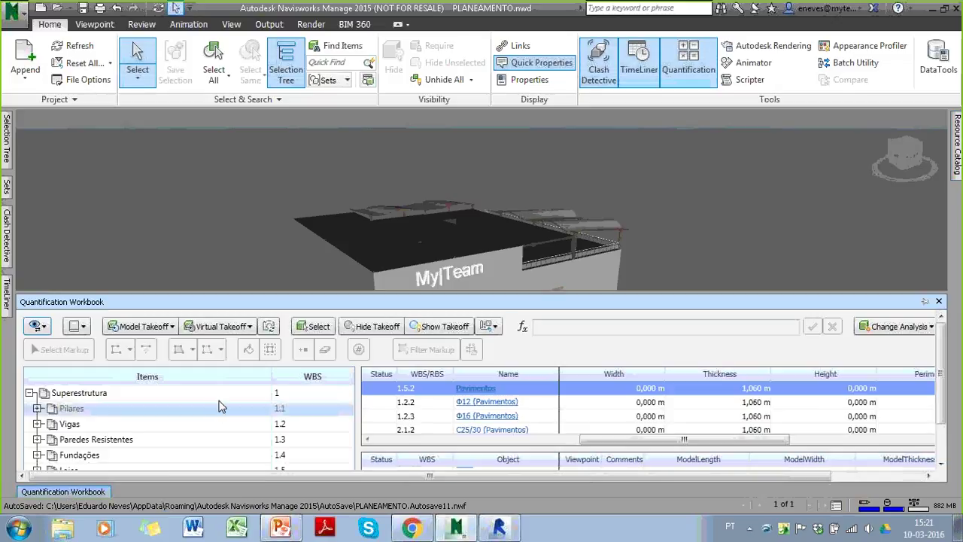
pyautogui.click(925, 301)
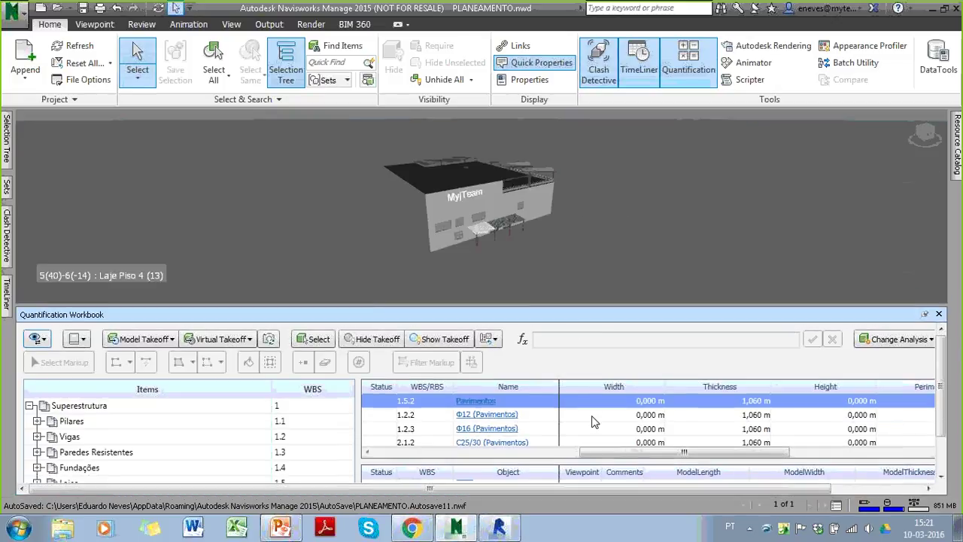
pyautogui.moveTo(341, 304); pyautogui.dragTo(341, 258)
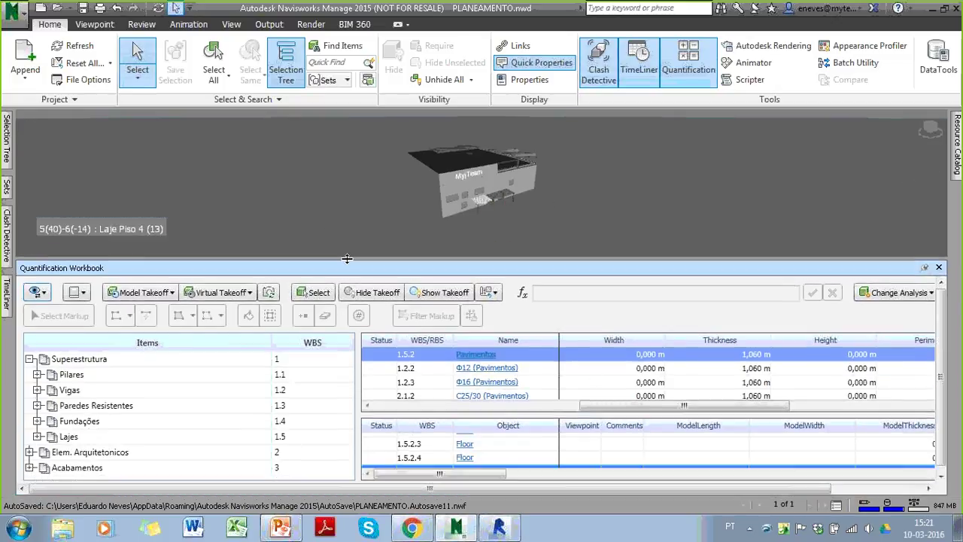
pyautogui.click(37, 436)
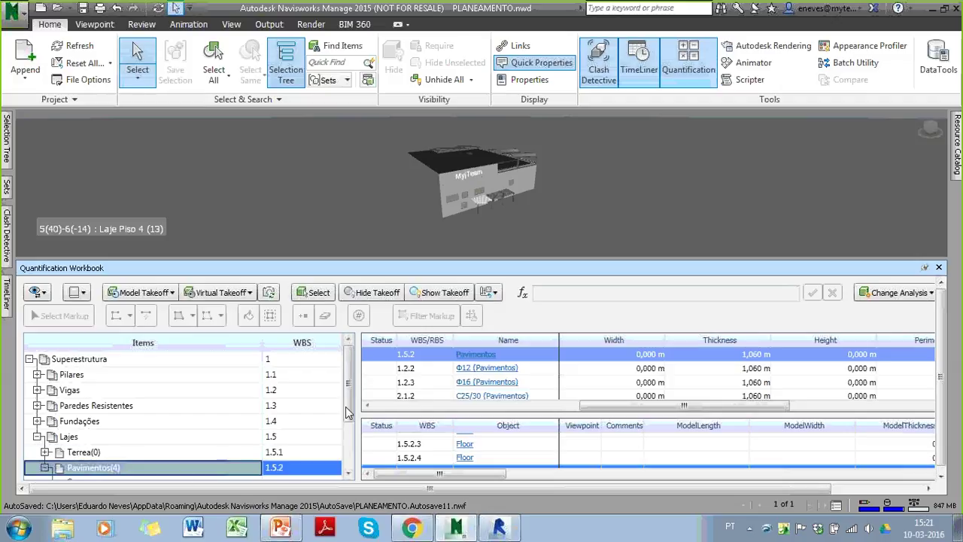
pyautogui.moveTo(349, 407); pyautogui.dragTo(348, 440)
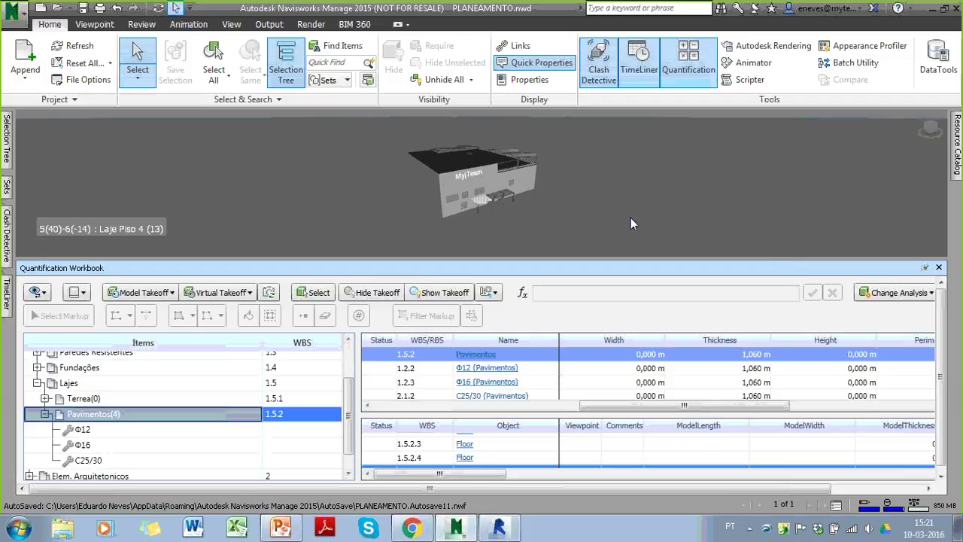
# - Enlarge the workbook and its takeoff object table to review the model perimeter, area and volume of the Pavimentos floors
pyautogui.moveTo(630, 217); pyautogui.dragTo(631, 211, button='middle')
pyautogui.moveTo(645, 258); pyautogui.dragTo(645, 221)
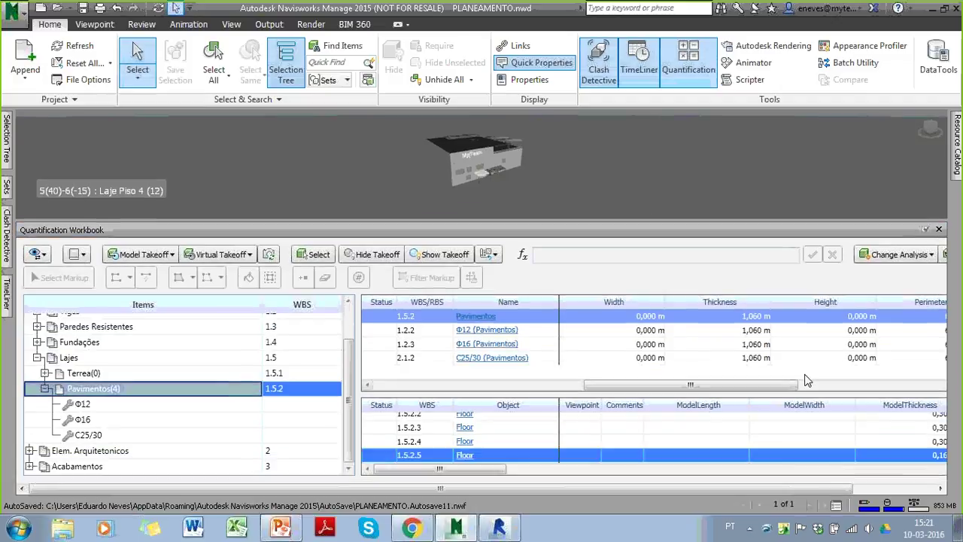
pyautogui.moveTo(816, 392); pyautogui.dragTo(816, 353)
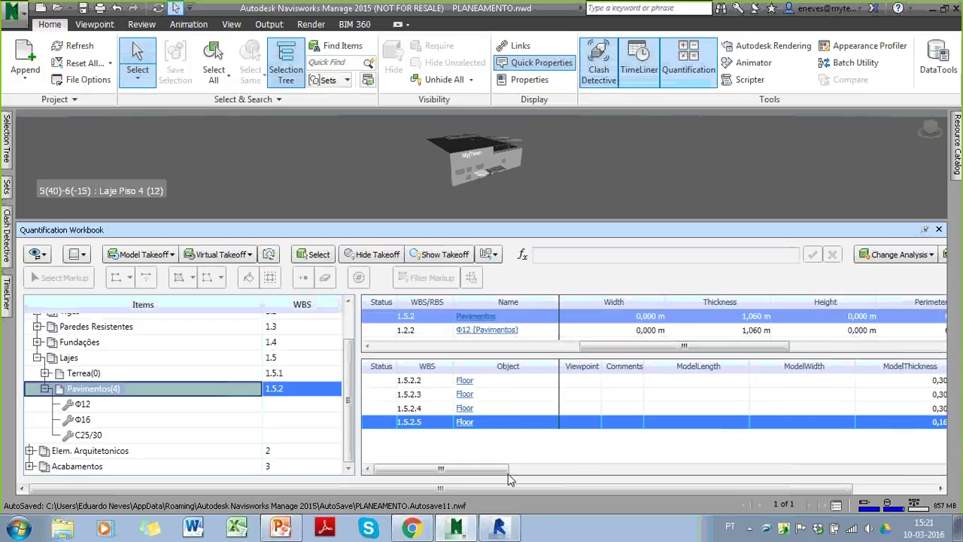
pyautogui.moveTo(508, 469); pyautogui.dragTo(721, 473)
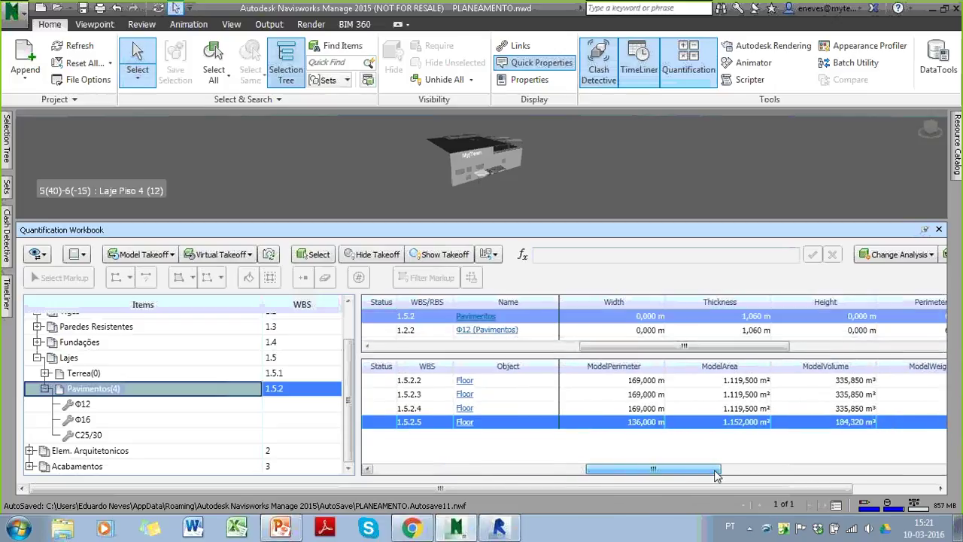
# - Add the building's roof slab from the model to the Pavimentos takeoff and check its model area and volume
pyautogui.click(504, 143)
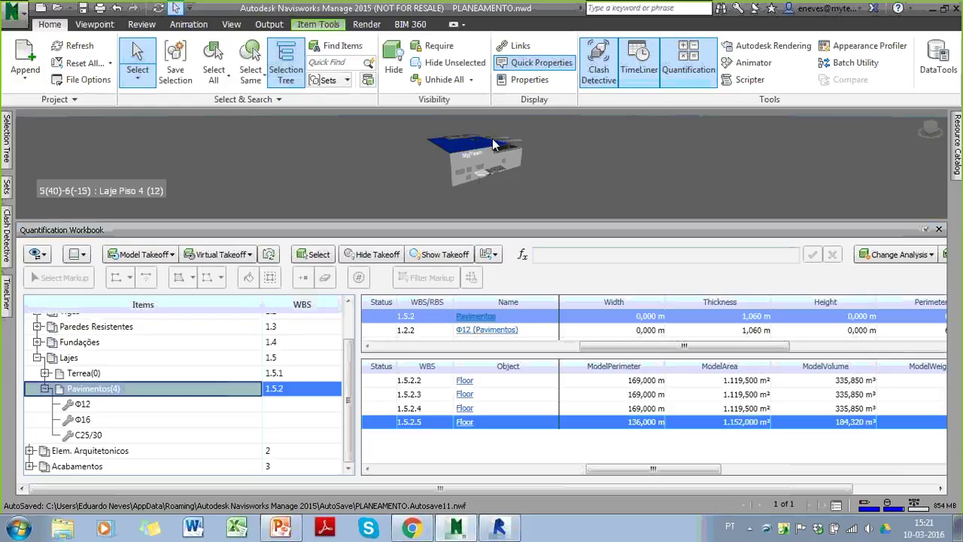
pyautogui.moveTo(493, 143); pyautogui.dragTo(491, 450)
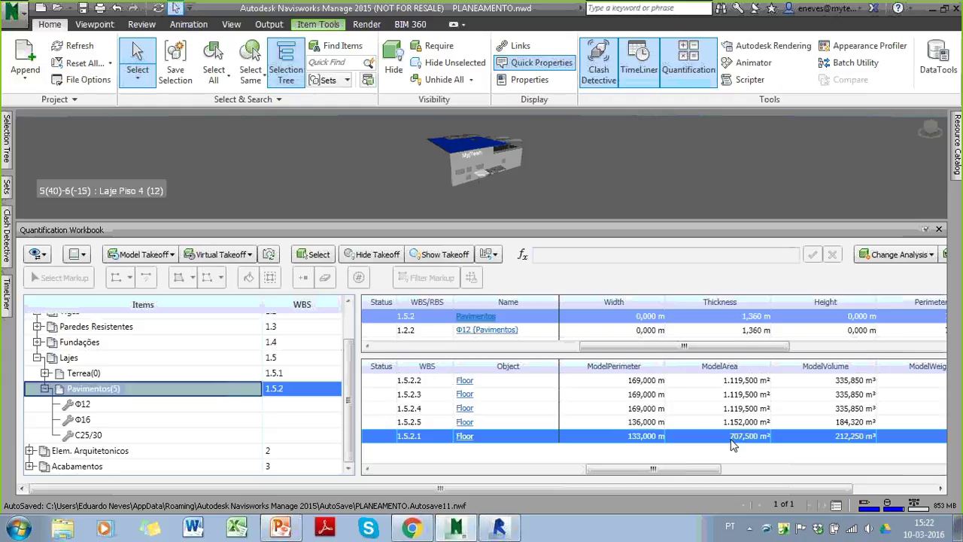
pyautogui.moveTo(685, 469)
pyautogui.mouseDown()
pyautogui.moveTo(742, 469)
pyautogui.moveTo(689, 470)
pyautogui.mouseUp()
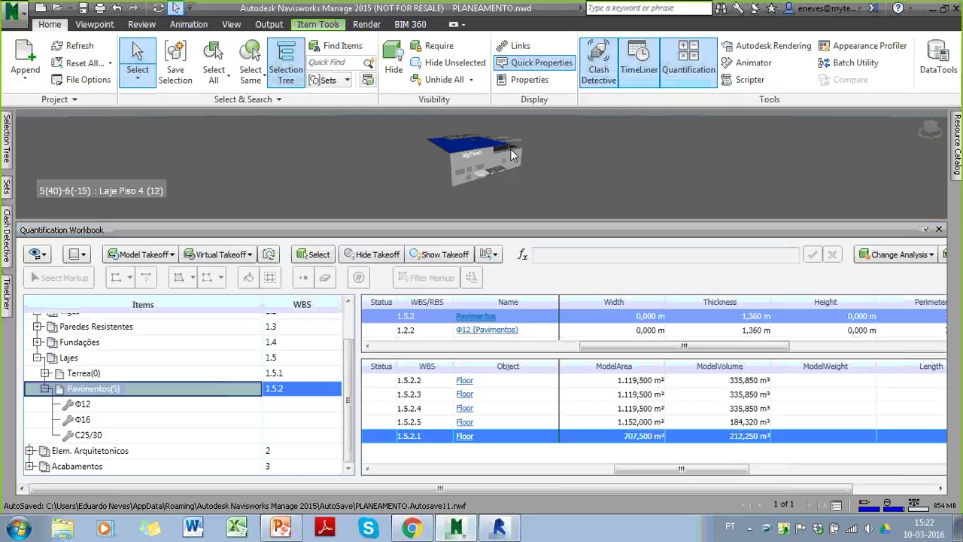
# - Inspect the highlighted roof slab from above in the model and clear its selection
pyautogui.scroll(3, 557, 149)
pyautogui.keyDown('shift'); pyautogui.moveTo(587, 146); pyautogui.dragTo(551, 125, button='middle'); pyautogui.keyUp('shift')
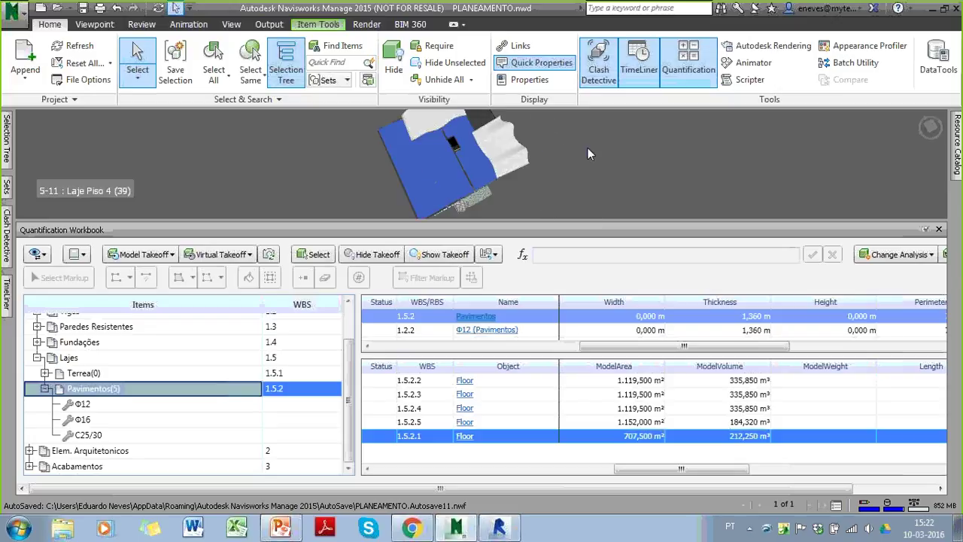
pyautogui.keyDown('shift'); pyautogui.moveTo(597, 146); pyautogui.dragTo(585, 172, button='middle'); pyautogui.keyUp('shift')
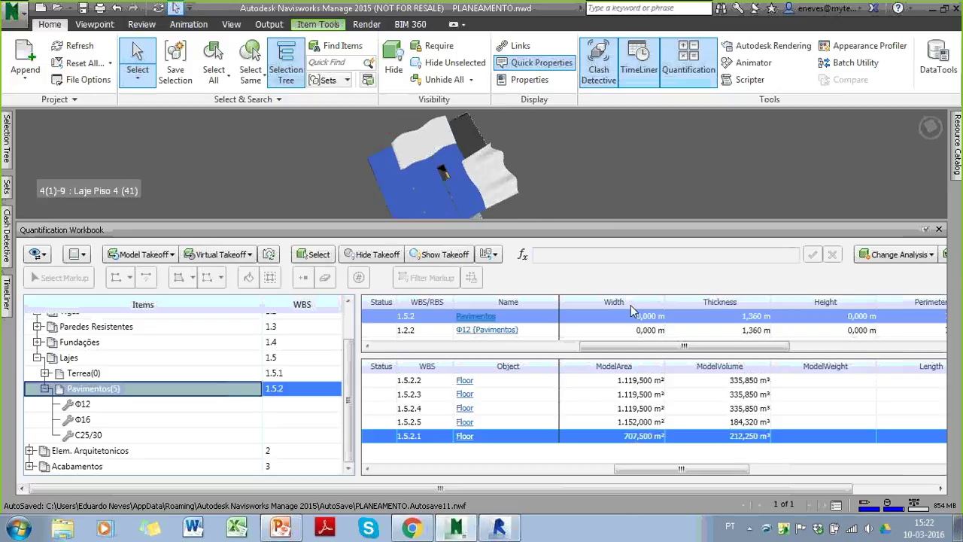
pyautogui.click(320, 185)
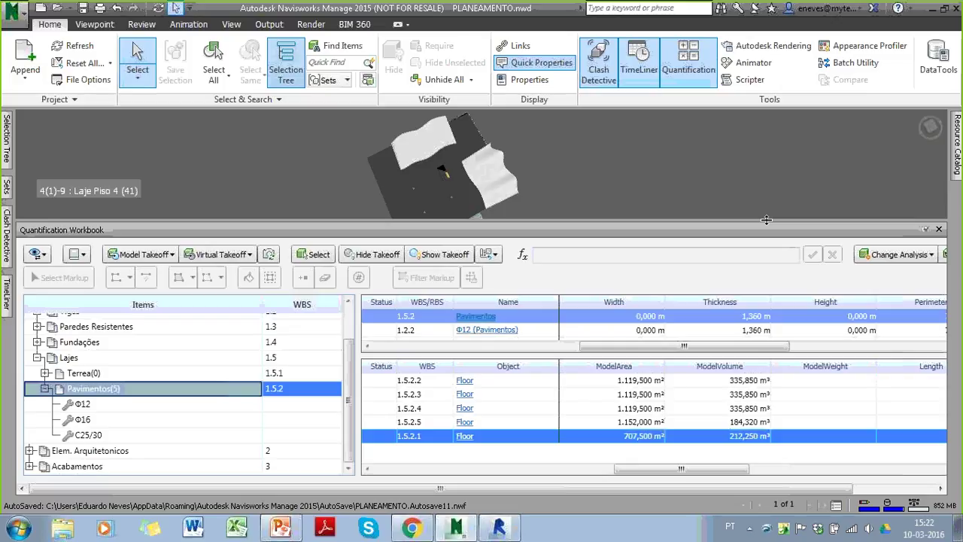
# - Auto-hide the Quantification Workbook and pin the TimeLiner open to review the tasks' attached sets and material, labor, equipment and total costs
pyautogui.click(925, 229)
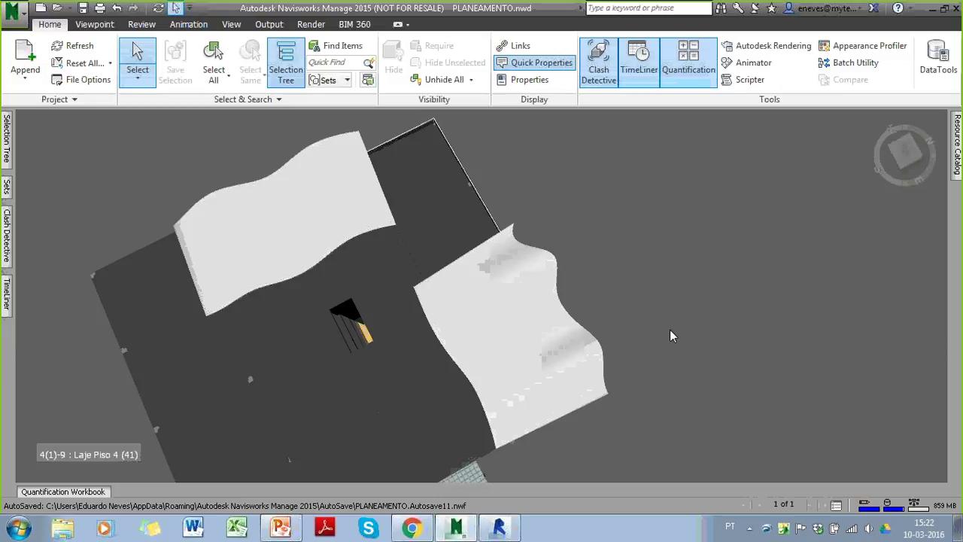
pyautogui.moveTo(670, 333)
pyautogui.keyDown('shift'); pyautogui.mouseDown(button='middle')
pyautogui.moveTo(600, 303)
pyautogui.moveTo(560, 252)
pyautogui.moveTo(741, 181)
pyautogui.mouseUp(button='middle'); pyautogui.keyUp('shift')
pyautogui.moveTo(868, 302)
pyautogui.mouseDown(button='middle')
pyautogui.moveTo(838, 275)
pyautogui.moveTo(782, 301)
pyautogui.mouseUp(button='middle')
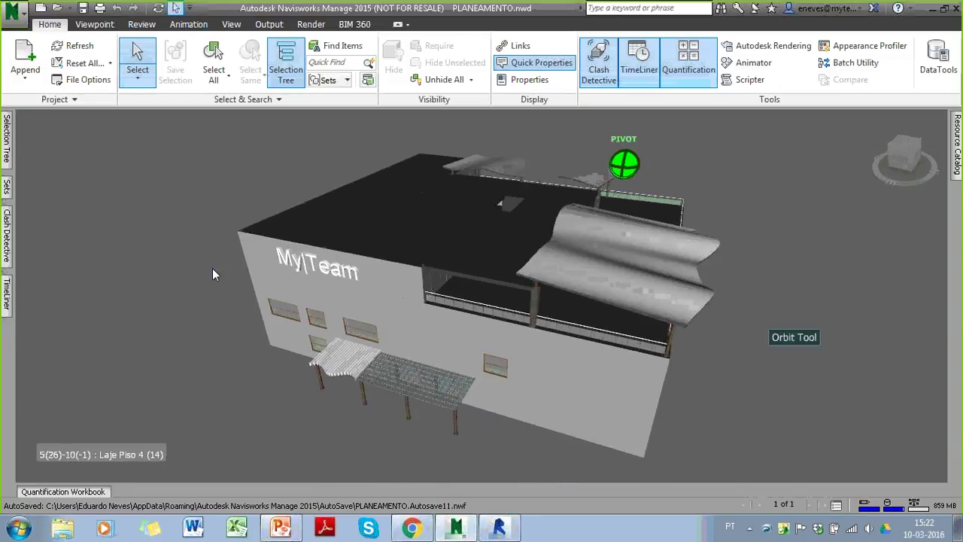
pyautogui.click(6, 295)
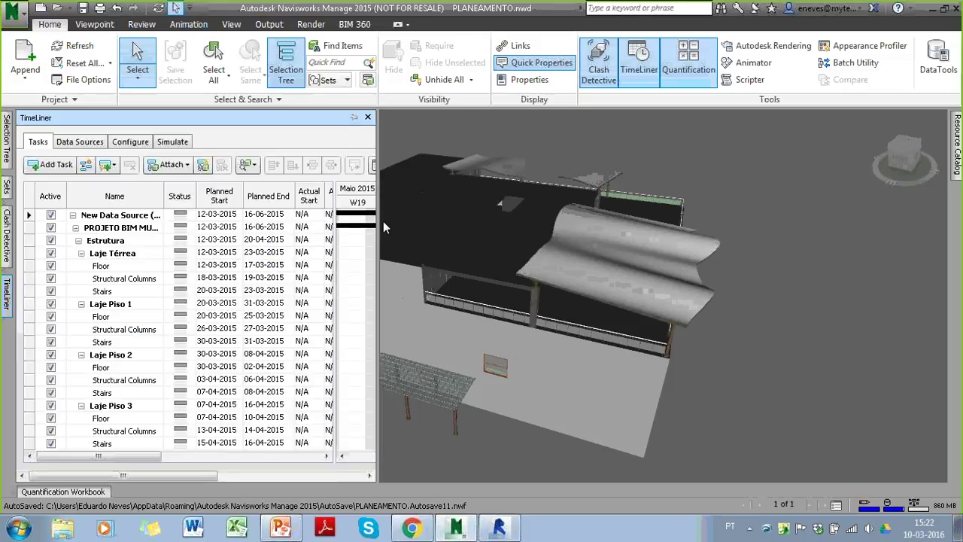
pyautogui.click(354, 118)
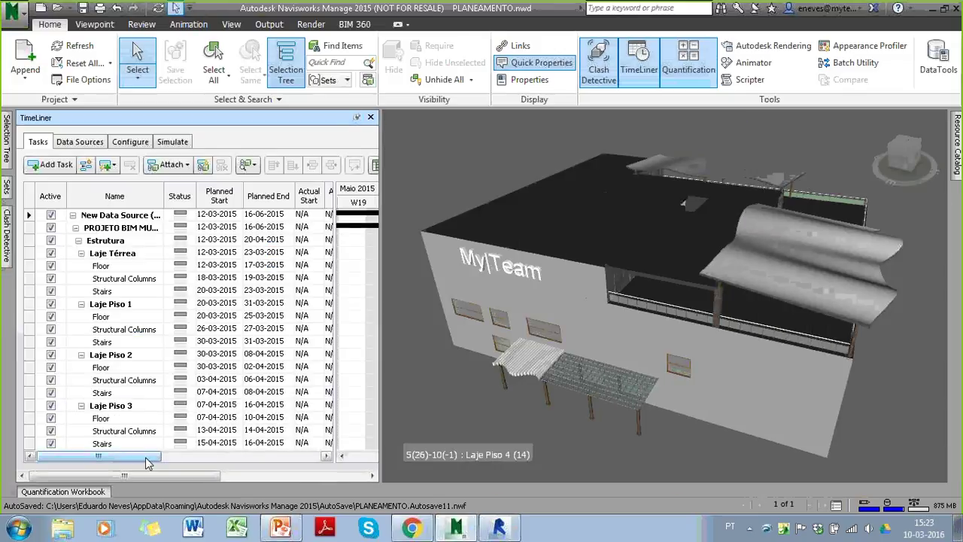
pyautogui.moveTo(147, 463); pyautogui.dragTo(304, 459)
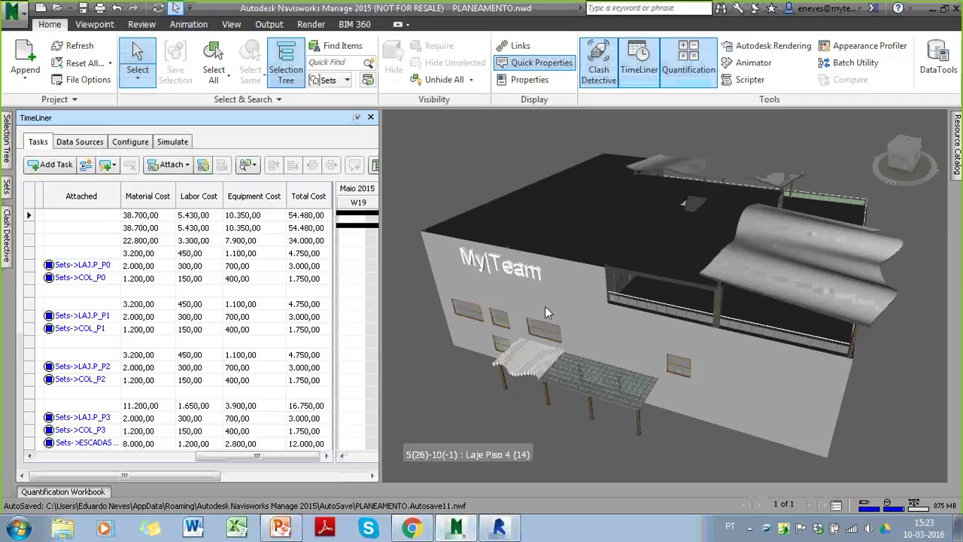
# - Set the overlay text position to Top in the TimeLiner simulation settings
pyautogui.moveTo(546, 306); pyautogui.dragTo(551, 307, button='middle')
pyautogui.scroll(-5, 554, 377)
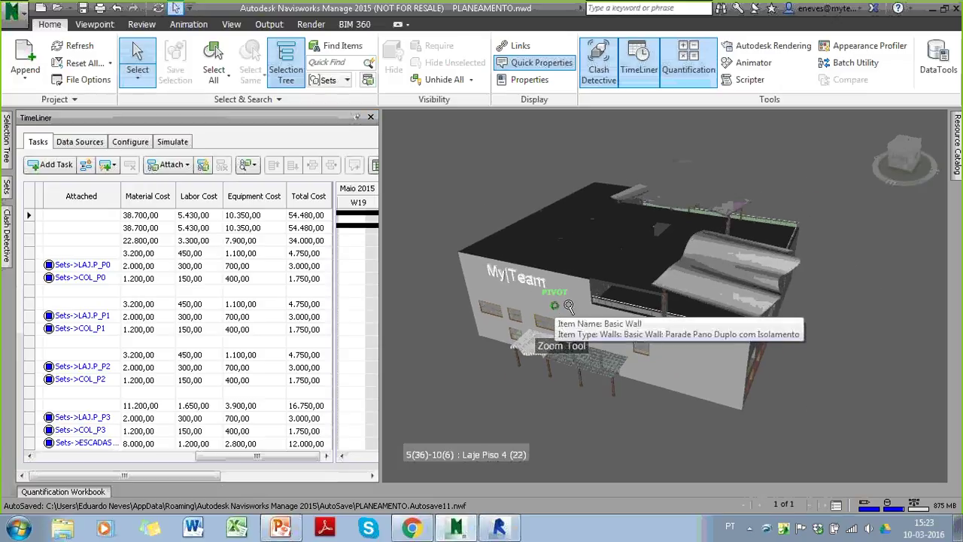
pyautogui.keyDown('shift'); pyautogui.moveTo(907, 337); pyautogui.dragTo(844, 328, button='middle'); pyautogui.keyUp('shift')
pyautogui.scroll(-4, 853, 334)
pyautogui.keyDown('shift'); pyautogui.moveTo(879, 368); pyautogui.dragTo(842, 369, button='middle'); pyautogui.keyUp('shift')
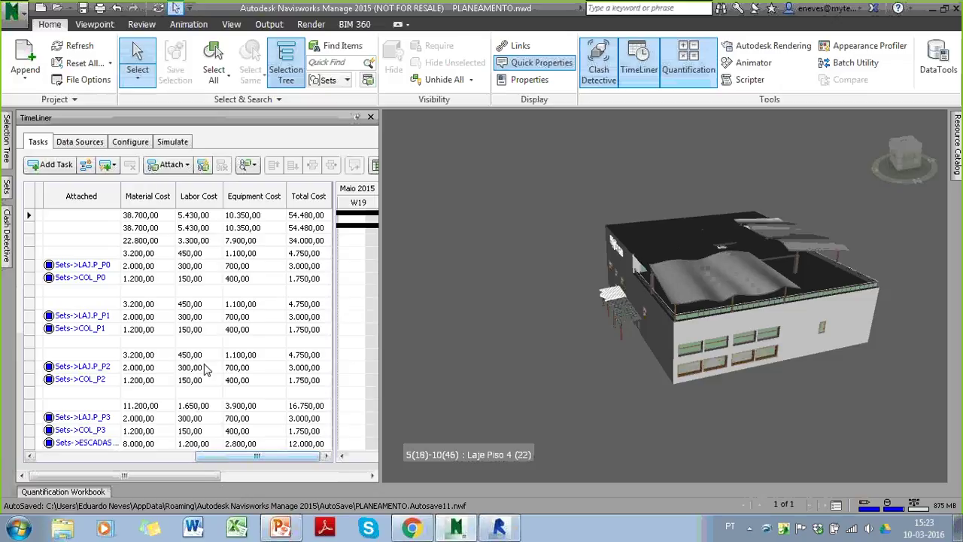
pyautogui.click(175, 142)
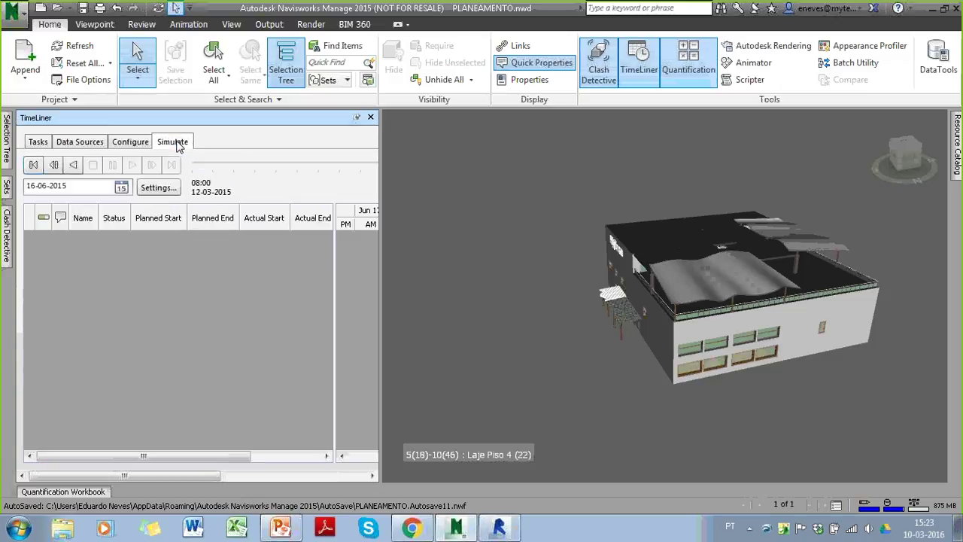
pyautogui.click(158, 188)
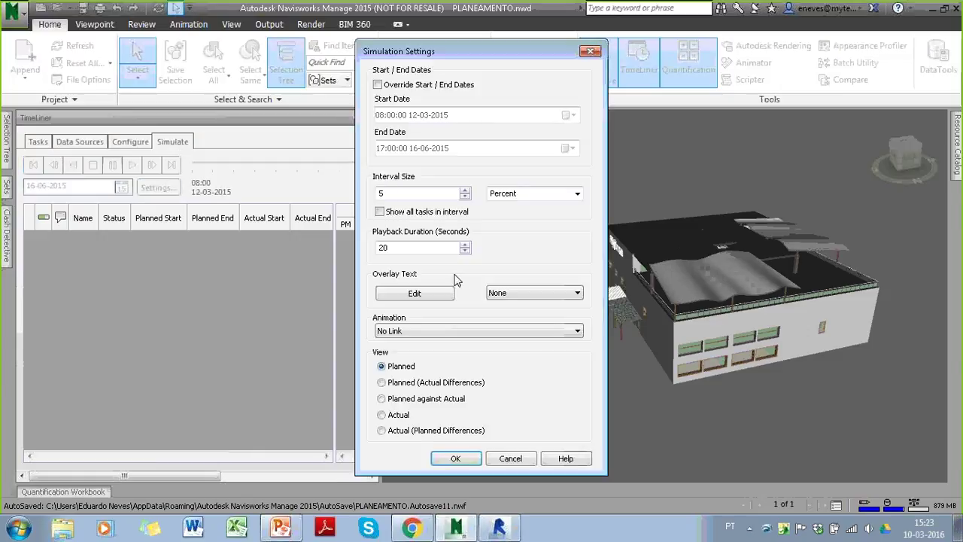
pyautogui.click(512, 293)
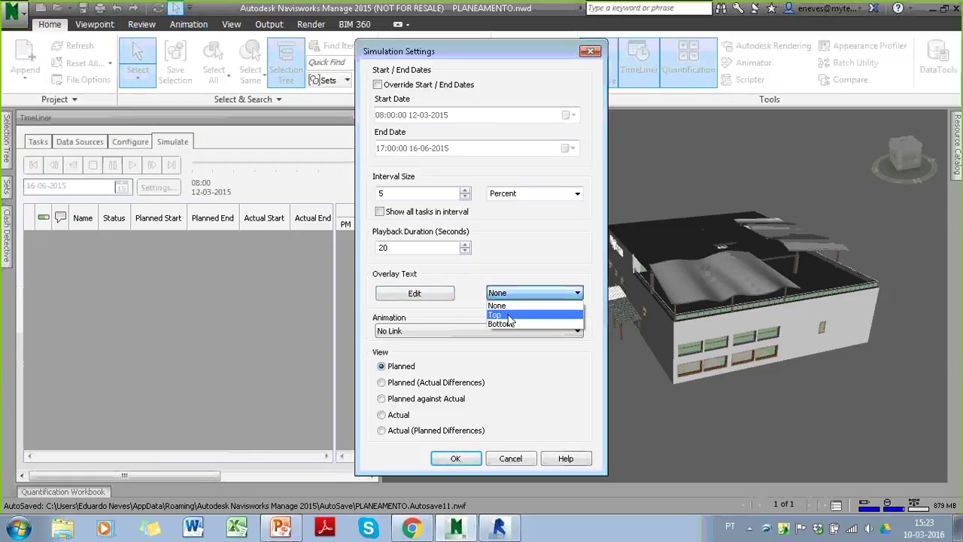
pyautogui.click(509, 315)
pyautogui.click(459, 458)
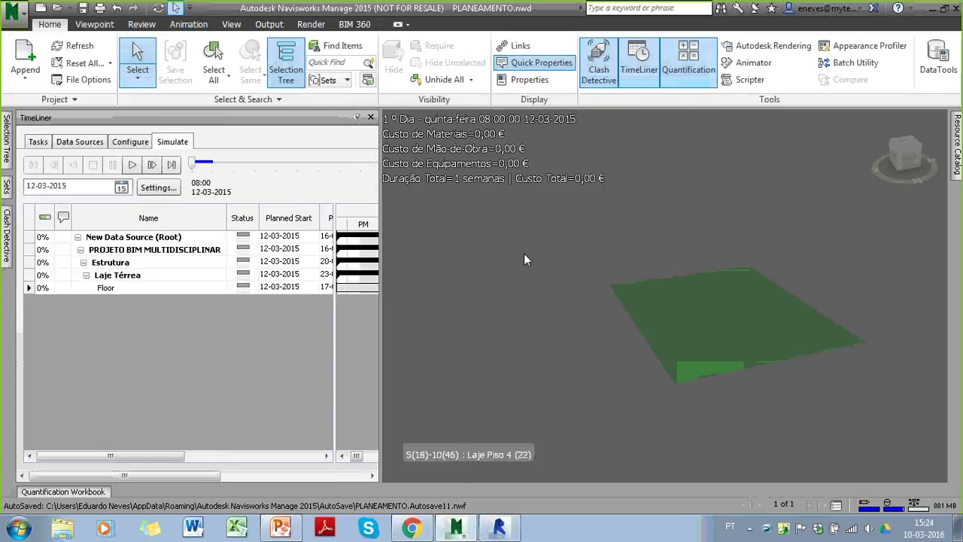
# - Play the construction simulation, pausing during the Laje Piso 3 task to examine the structure and accumulated costs, and resume it to the end
pyautogui.click(133, 165)
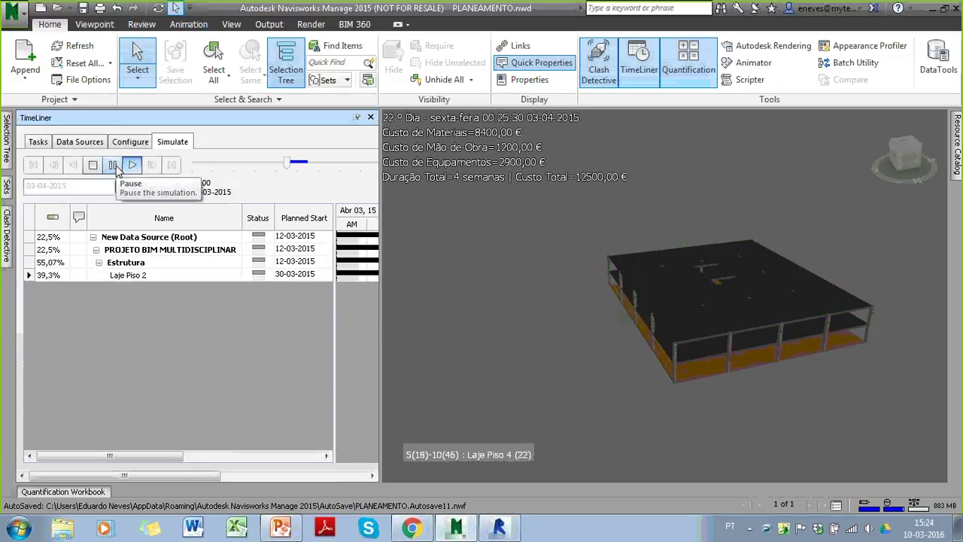
pyautogui.click(113, 166)
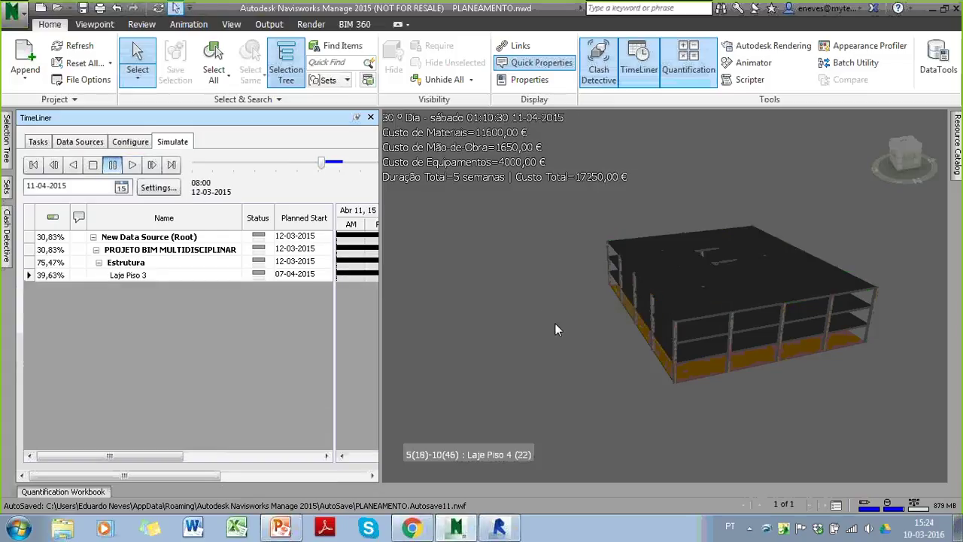
pyautogui.click(539, 311)
pyautogui.moveTo(538, 311)
pyautogui.mouseDown(button='middle')
pyautogui.moveTo(499, 342)
pyautogui.moveTo(519, 328)
pyautogui.moveTo(530, 248)
pyautogui.mouseUp(button='middle')
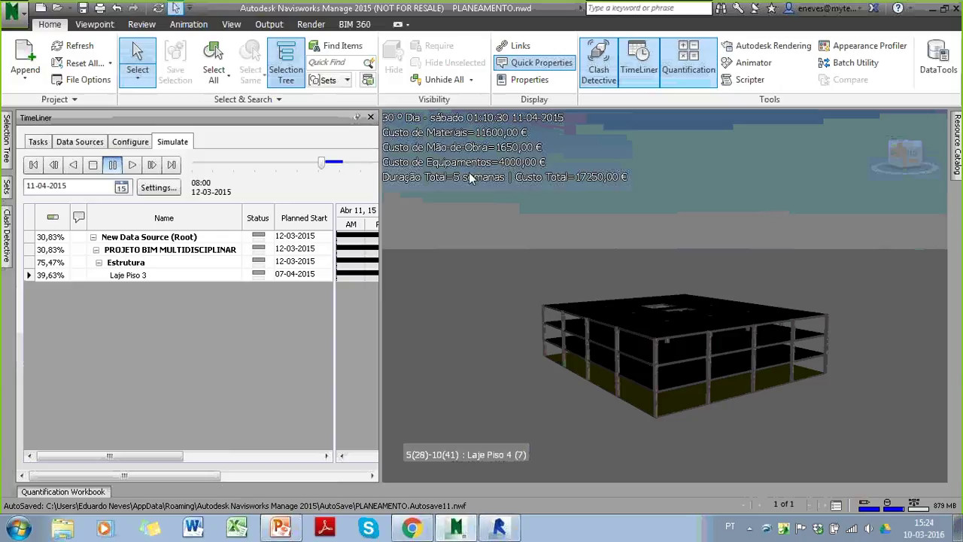
pyautogui.click(133, 165)
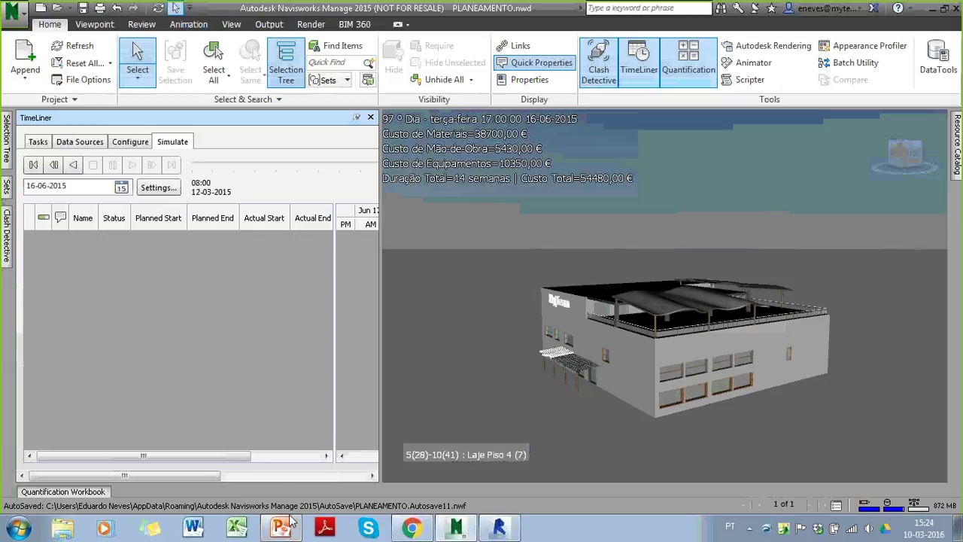
# - Switch to the PowerPoint slide show and advance to the My|Team contacts slide
pyautogui.moveTo(292, 525)
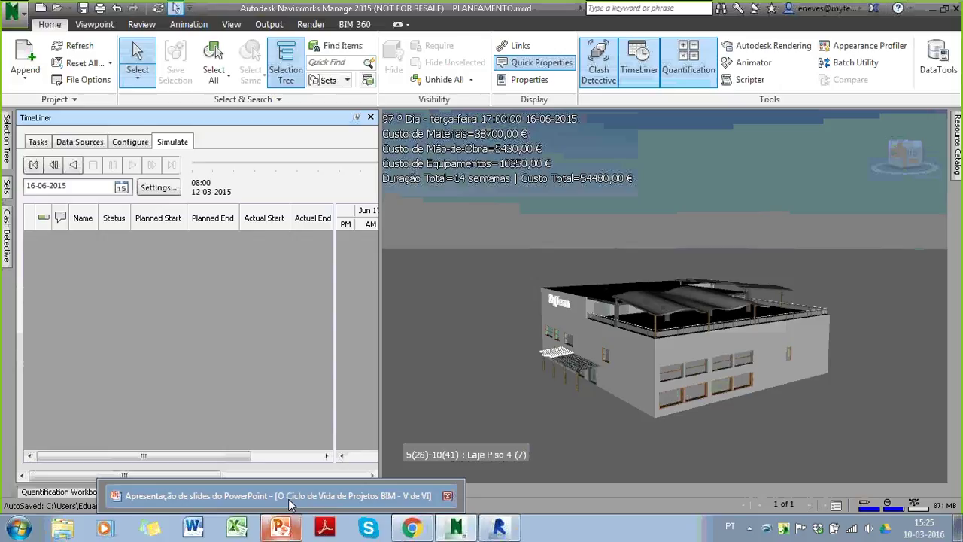
pyautogui.click(288, 495)
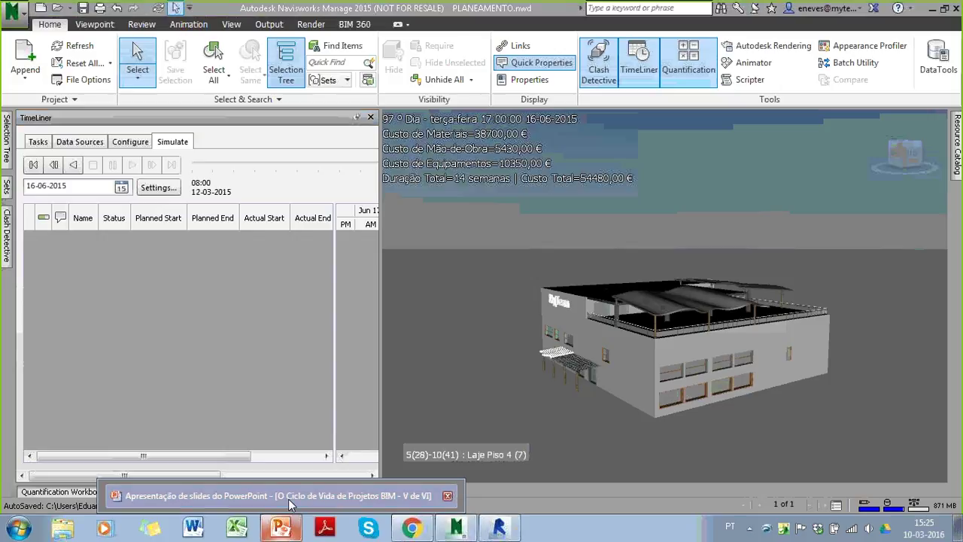
pyautogui.press('Right')
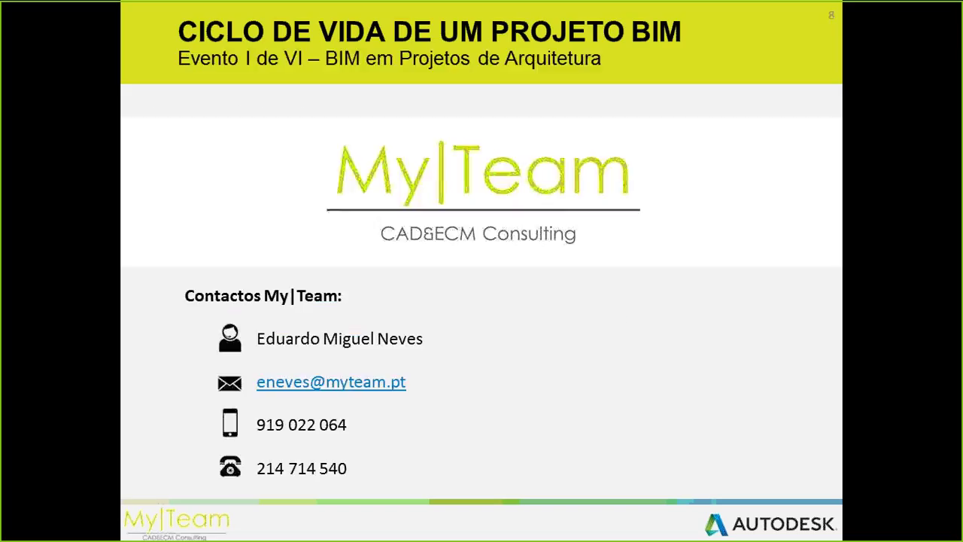